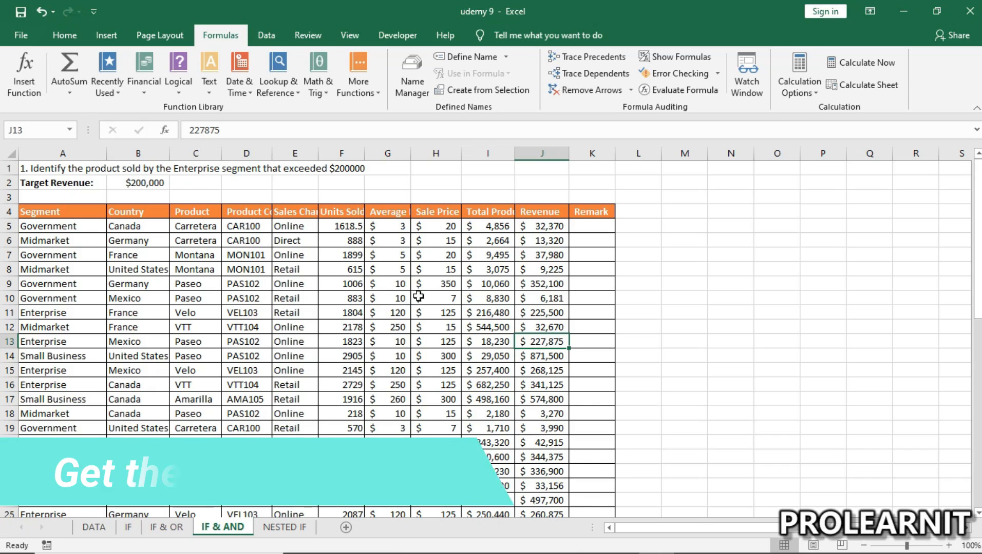
Step: Review the second exercise's task and examine the Segment and Sales Channel entries in rows 31 and 33 against its two conditions
click(591, 237)
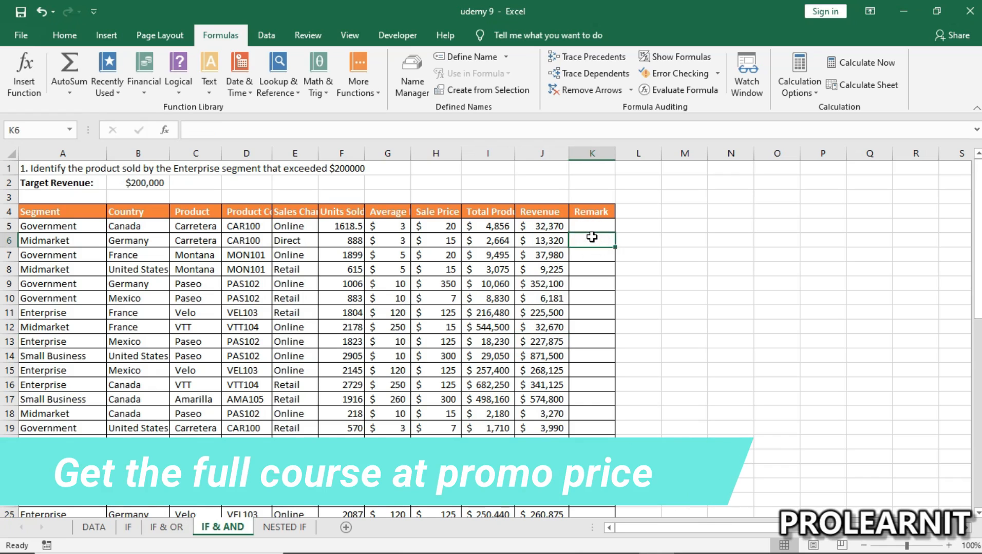
scroll(573, 312, down, 6)
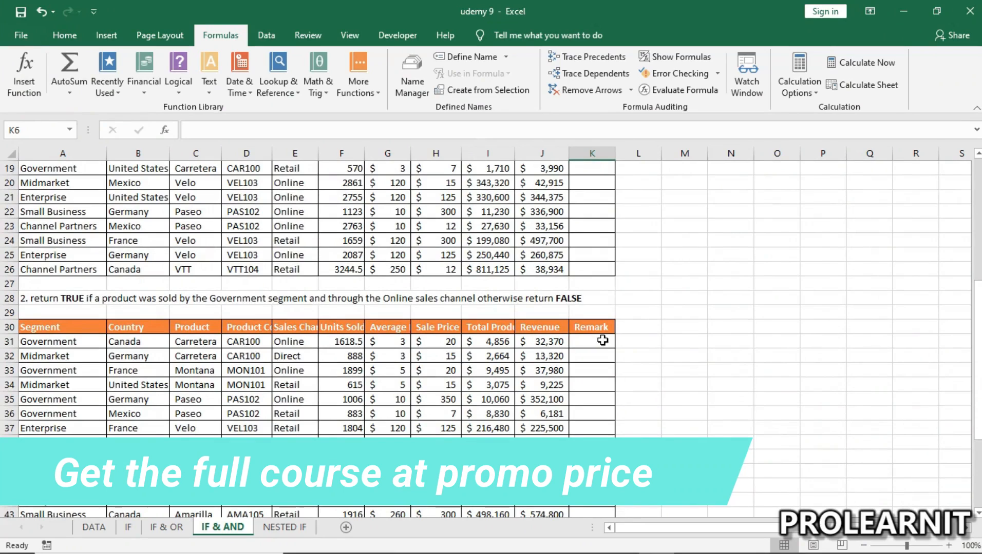
click(587, 342)
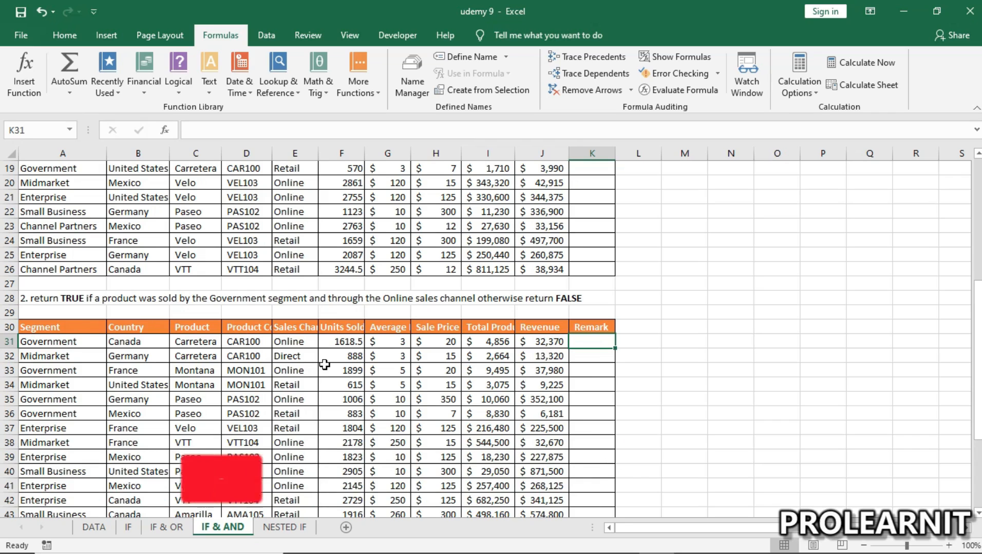
click(72, 341)
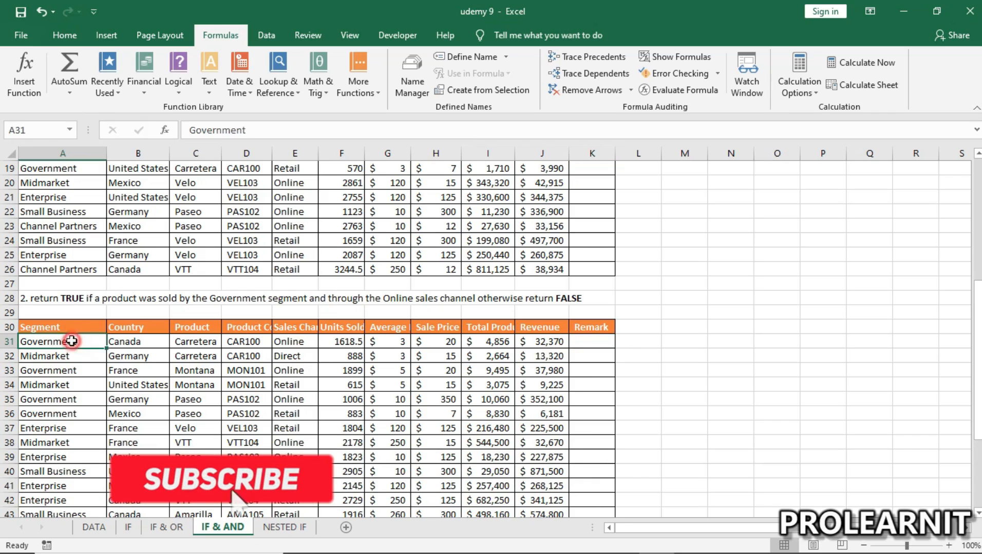
key(shift+Down)
key(shift+Down)
key(shift+Down)
key(shift+Down)
key(shift+Down)
key(shift+Down)
key(shift+Down)
click(53, 340)
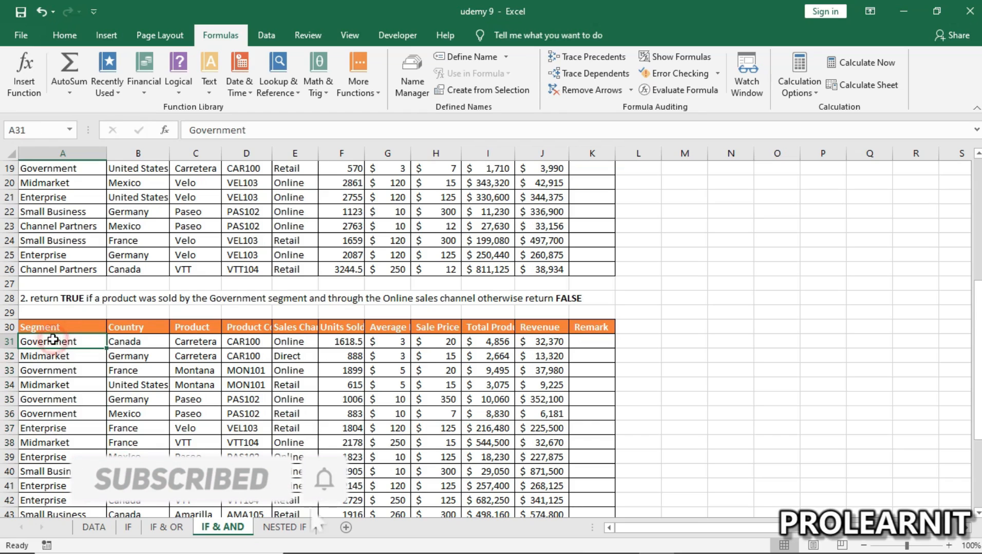
click(294, 342)
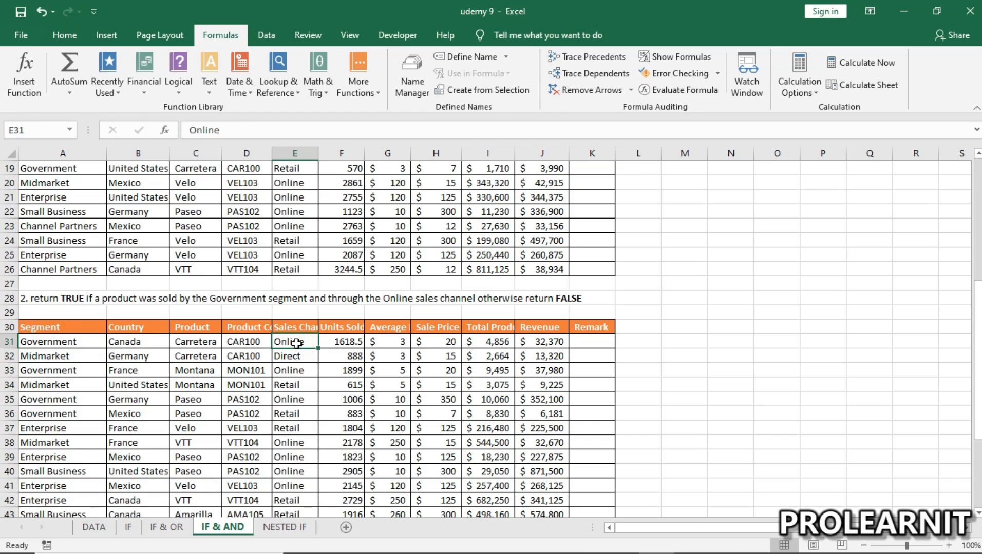
click(594, 345)
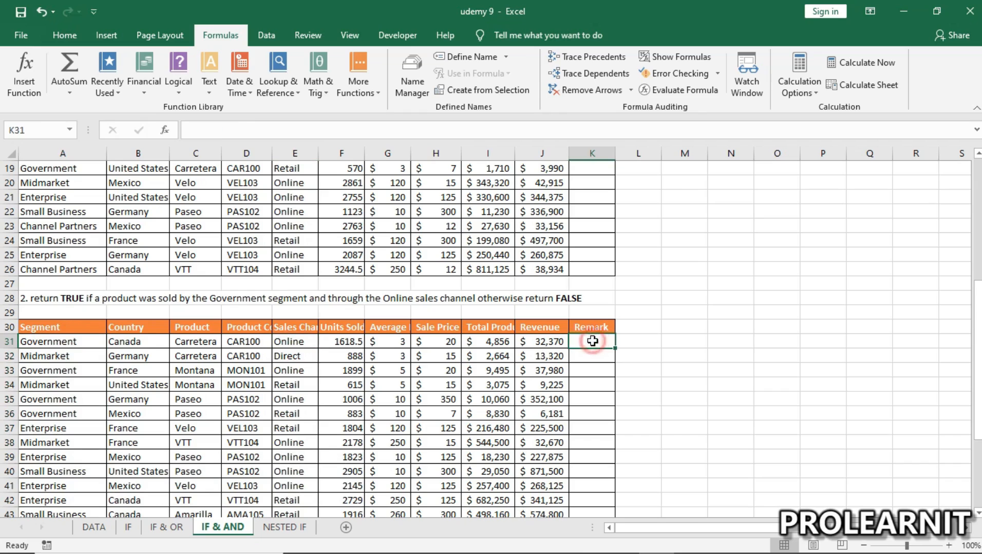
click(46, 372)
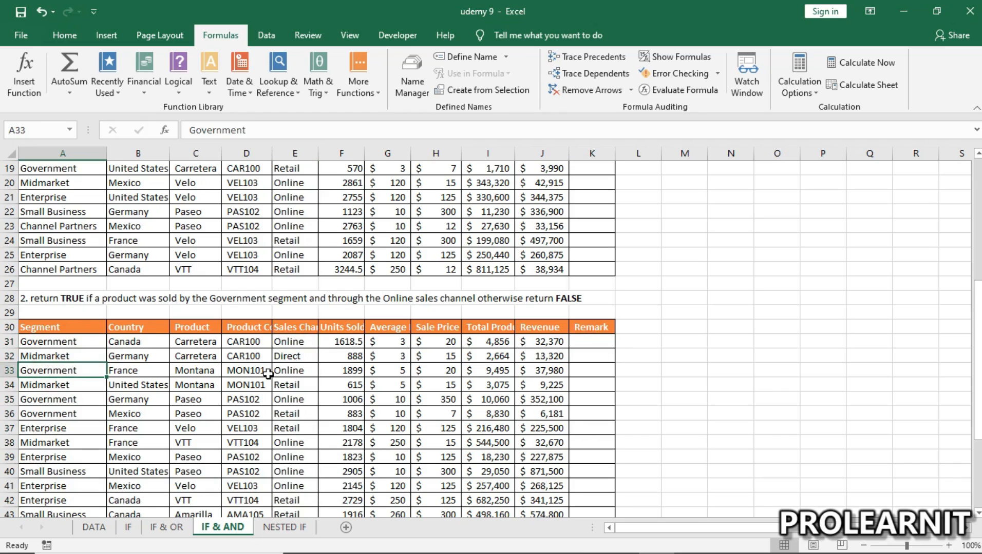
click(308, 370)
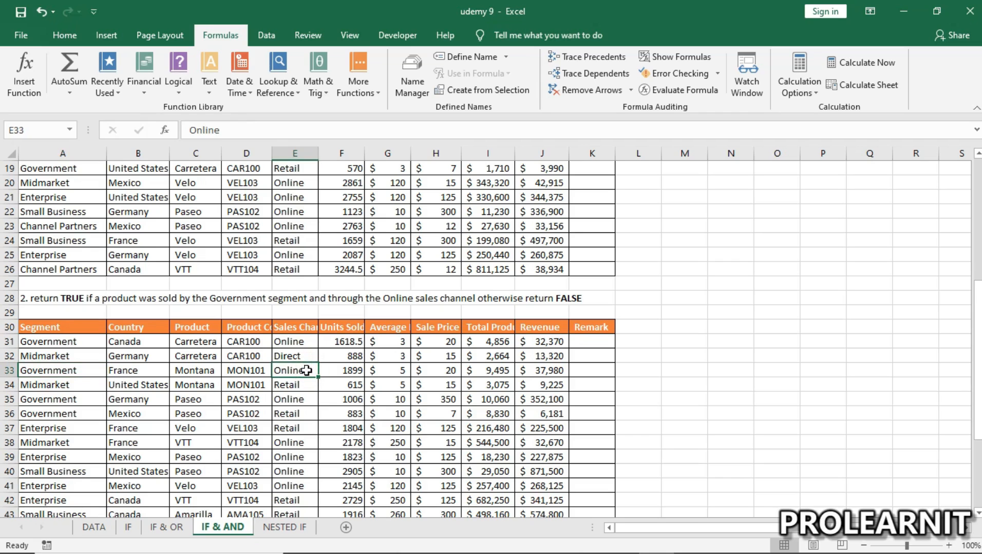
click(596, 375)
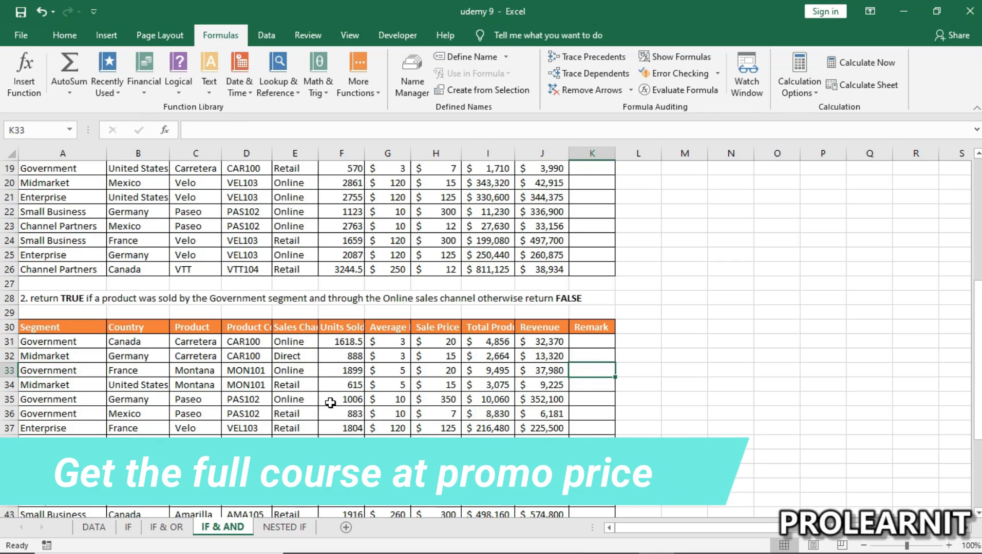
click(59, 344)
click(287, 341)
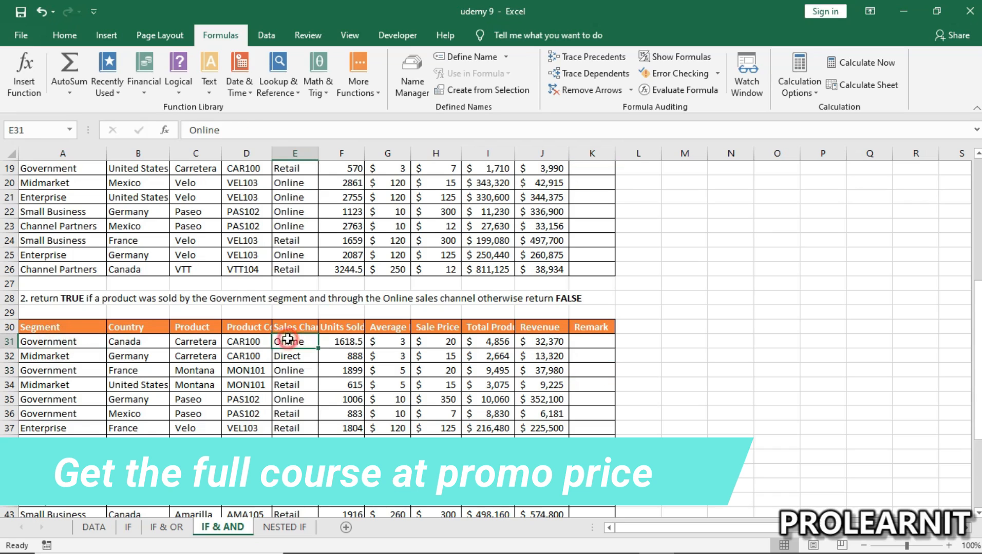
click(129, 360)
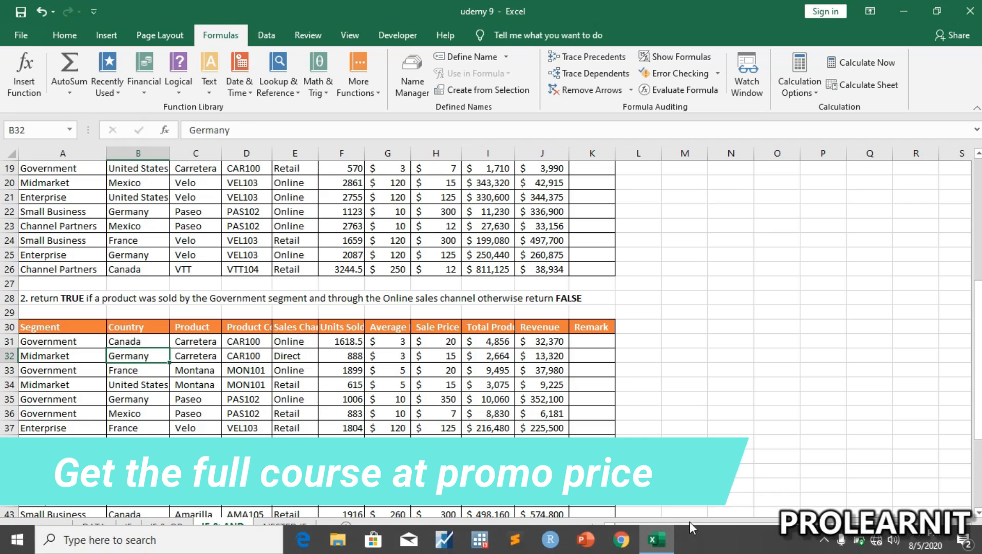
Step: In K31, enter the formula =AND(A31="Government",E31="Online") to test the segment and sales channel
click(584, 340)
double_click(583, 340)
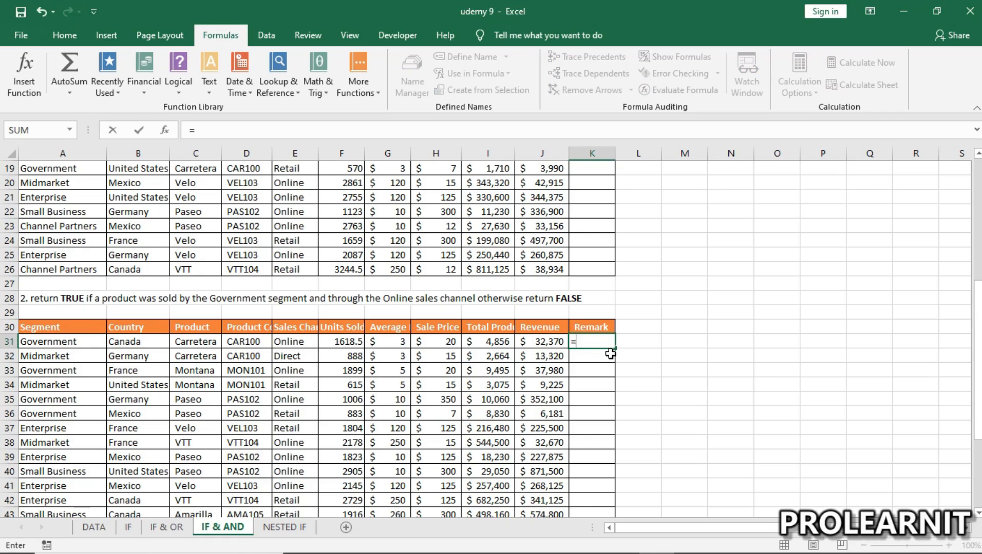
text(=AND()
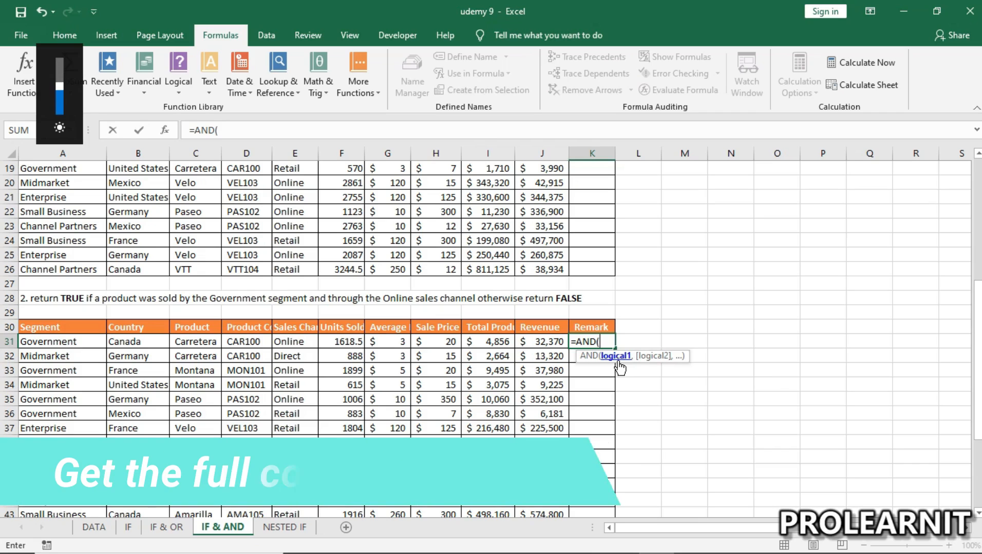
click(614, 341)
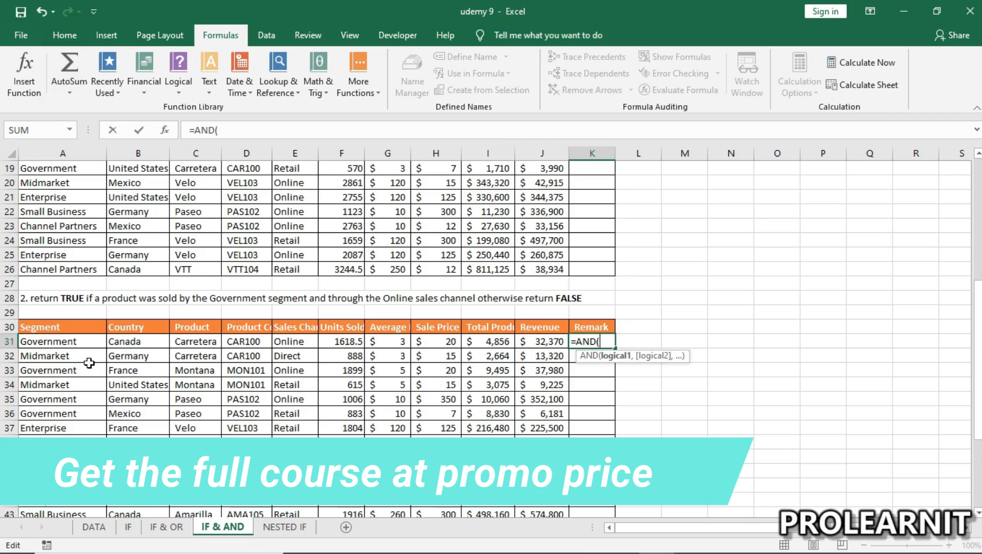
click(65, 341)
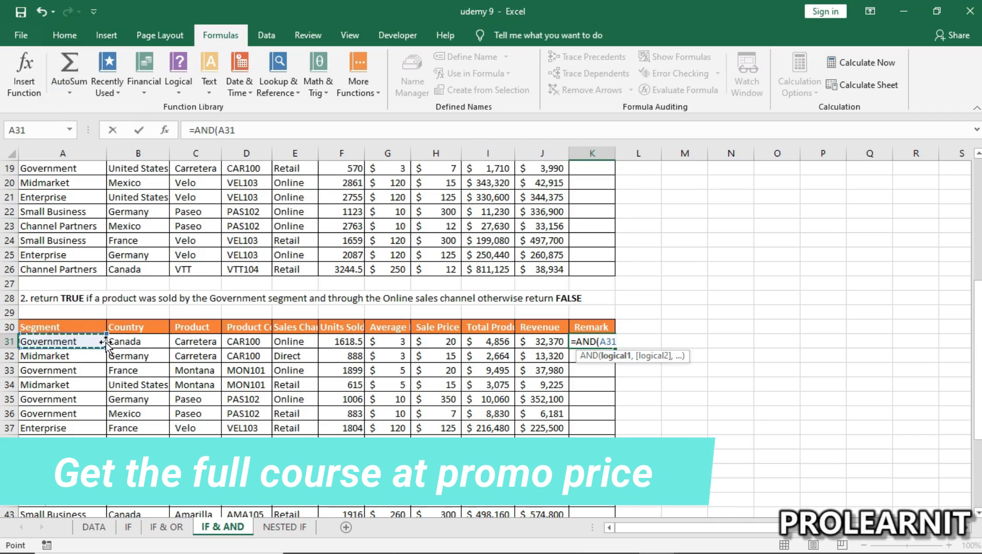
text(=)
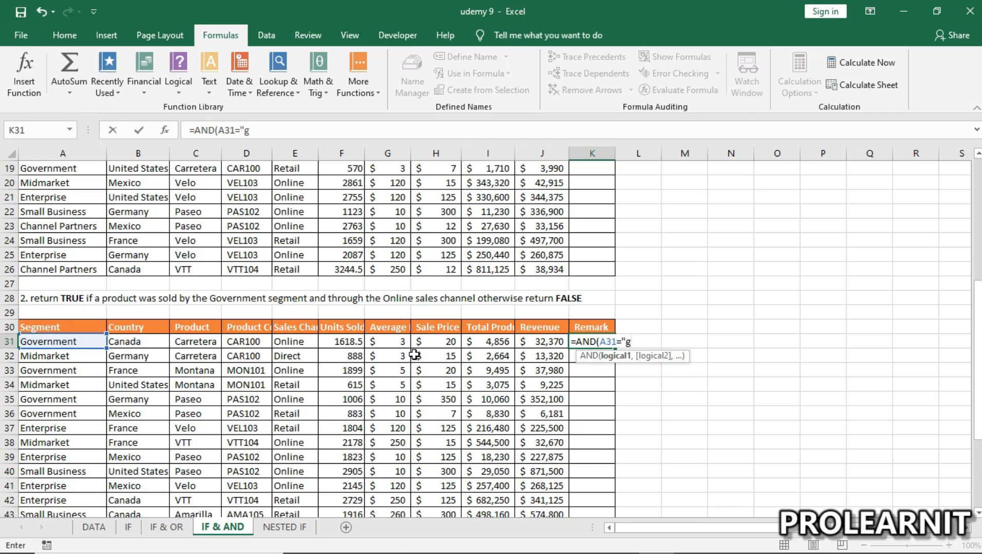
text("Government",)
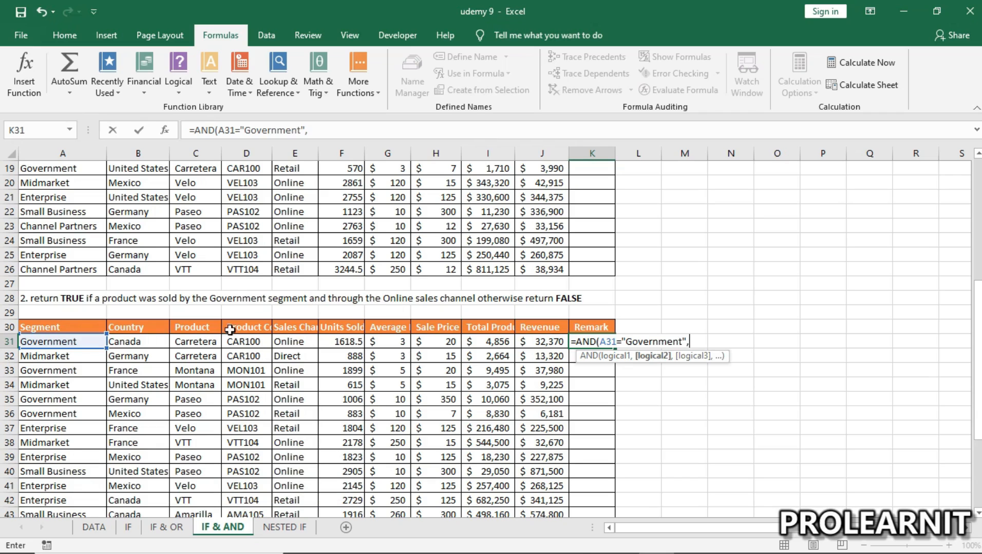
click(297, 342)
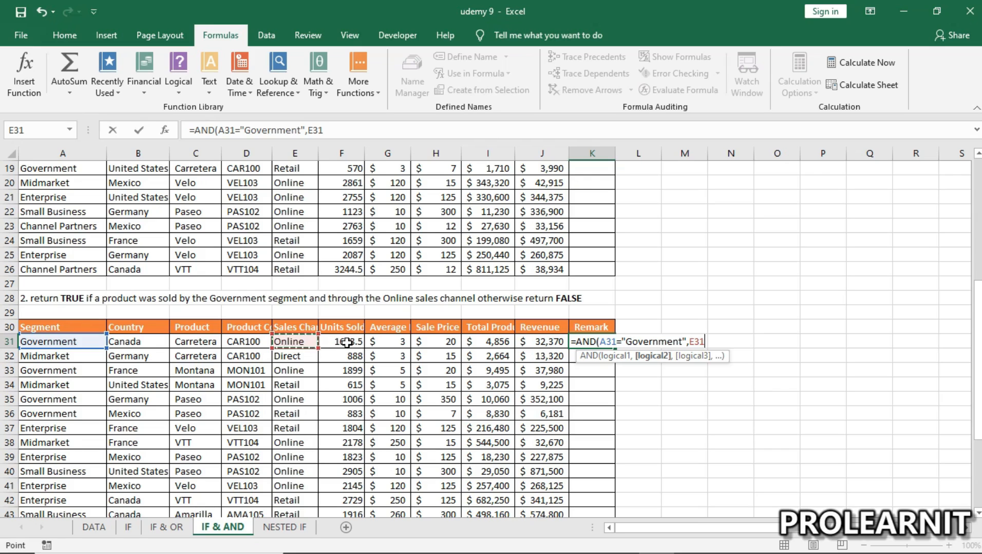
text(=")
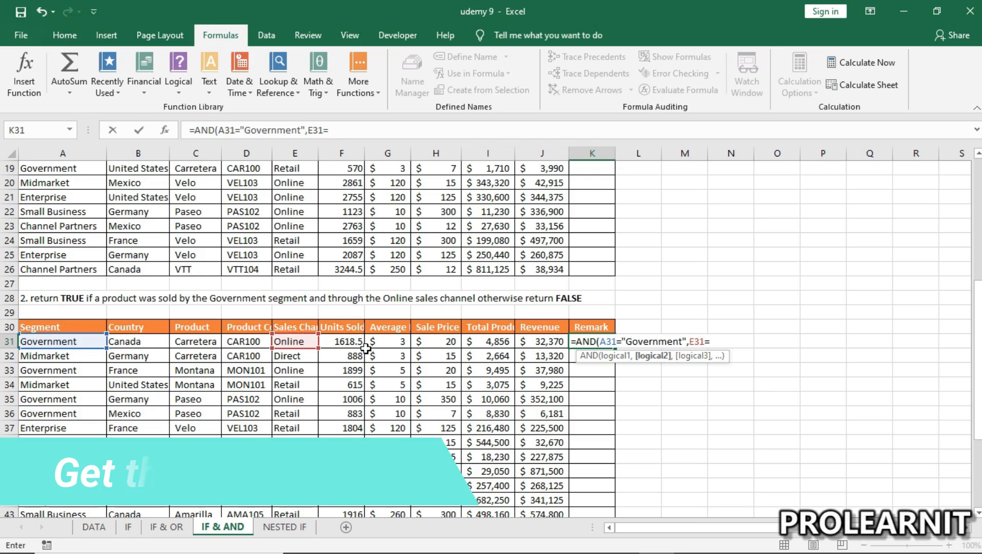
text(Online)
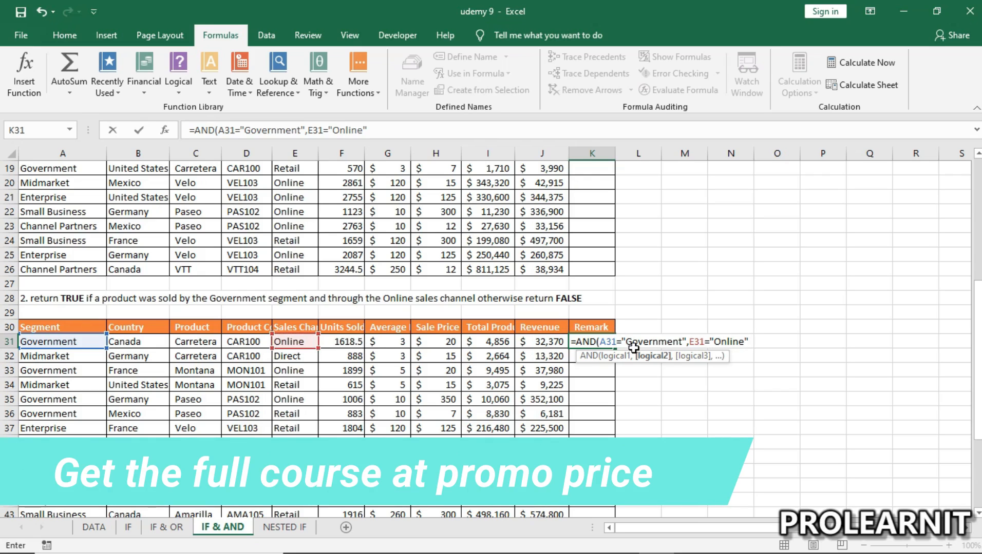
text())
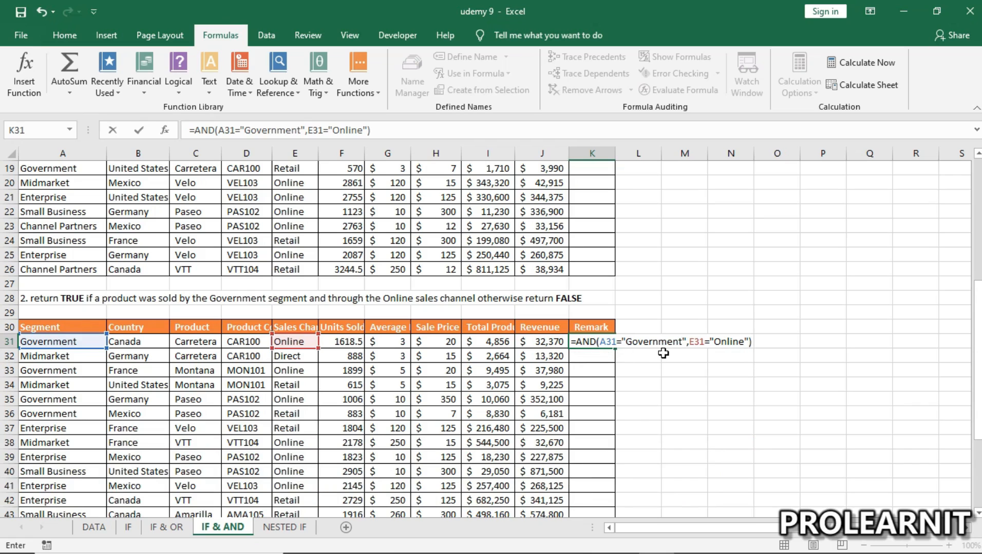
key(Return)
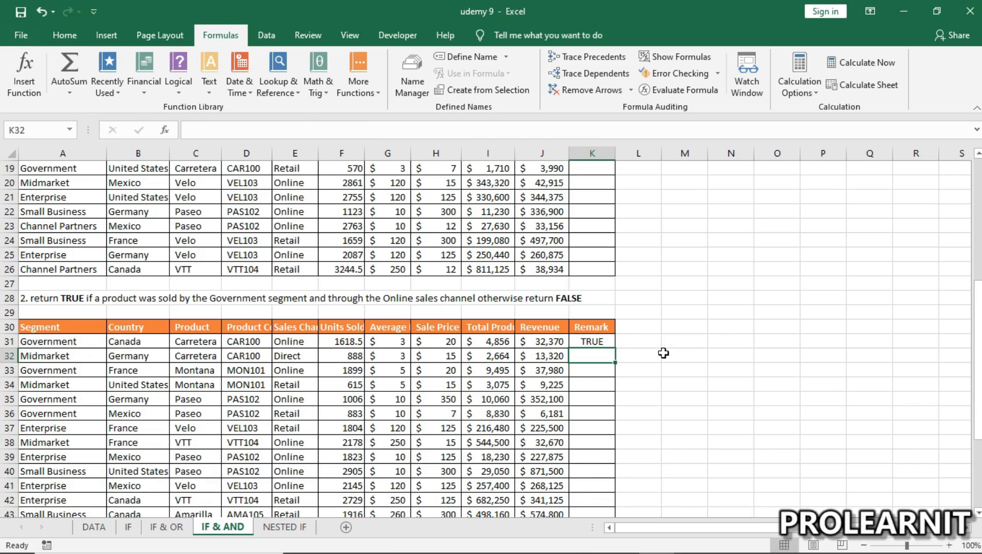
Step: Copy the AND formula from K31 down the second table's Remark column through K52
click(595, 340)
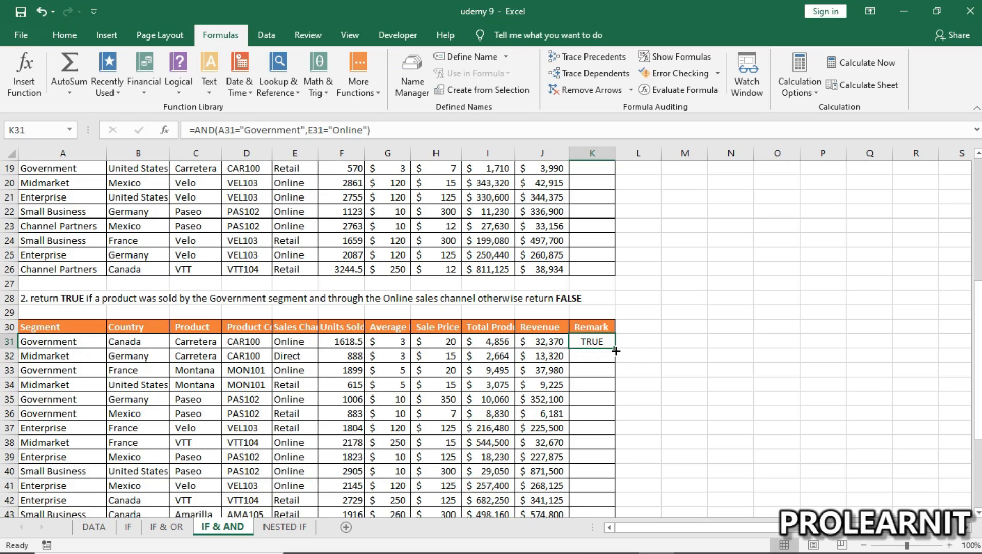
drag(615, 349, 600, 495)
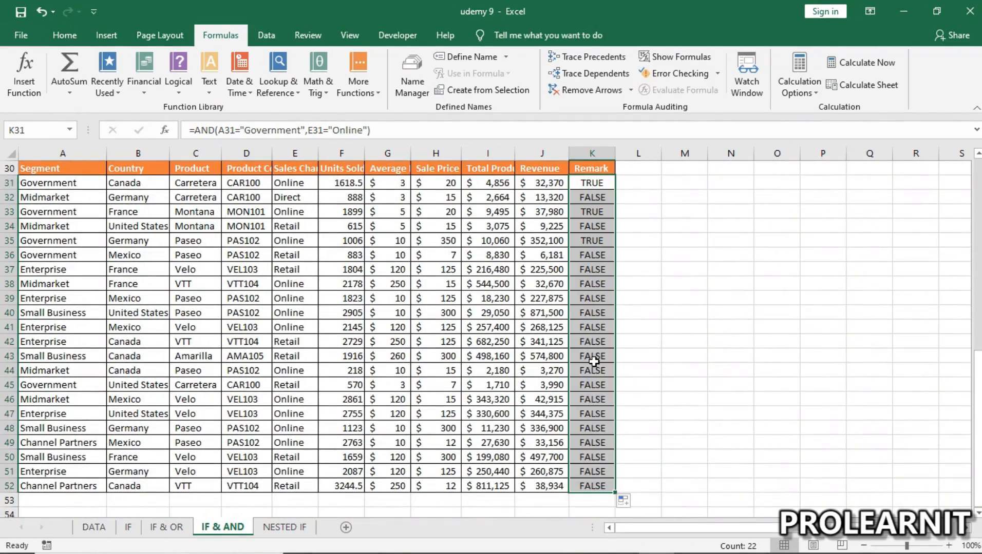
scroll(593, 362, up, 2)
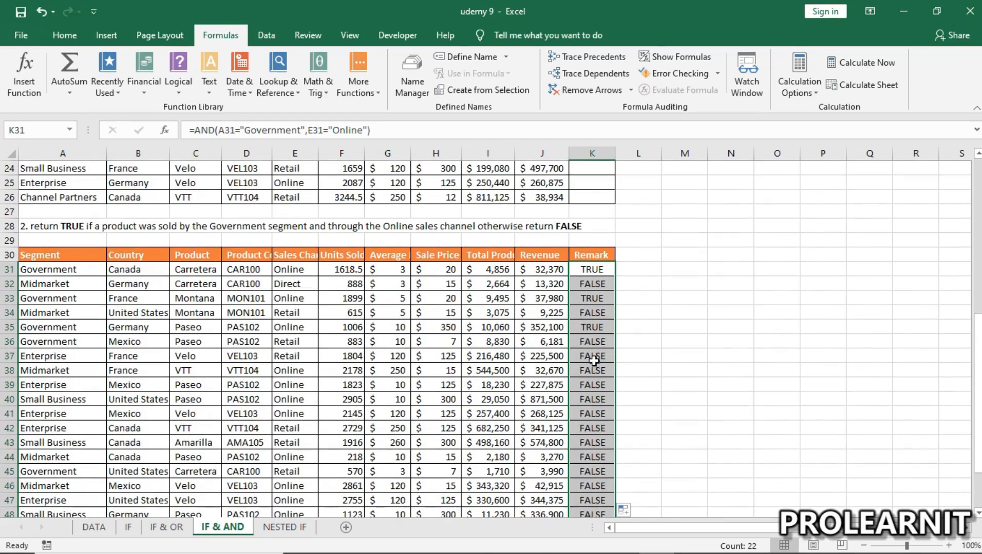
Step: Check the Remark results and formulas in the second table, and compare them with the first exercise's Enterprise and target revenue task
click(597, 328)
click(602, 298)
click(595, 272)
click(595, 328)
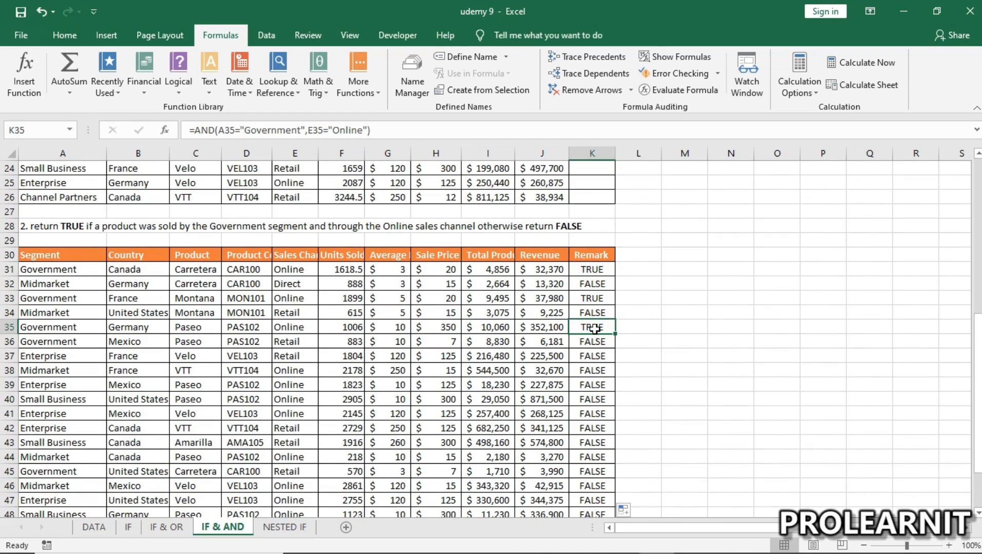
scroll(400, 414, down, 6)
scroll(398, 408, up, 6)
scroll(399, 407, up, 8)
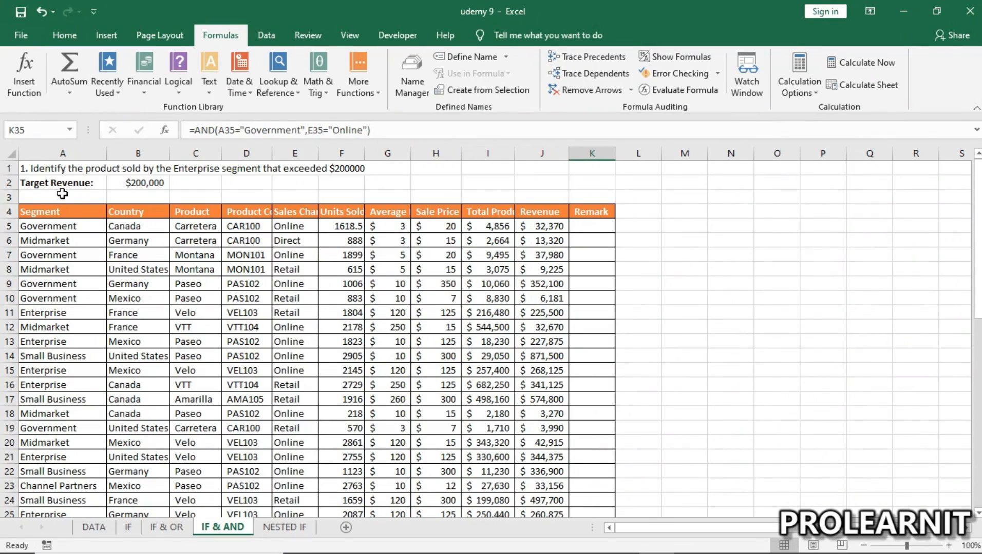
click(216, 269)
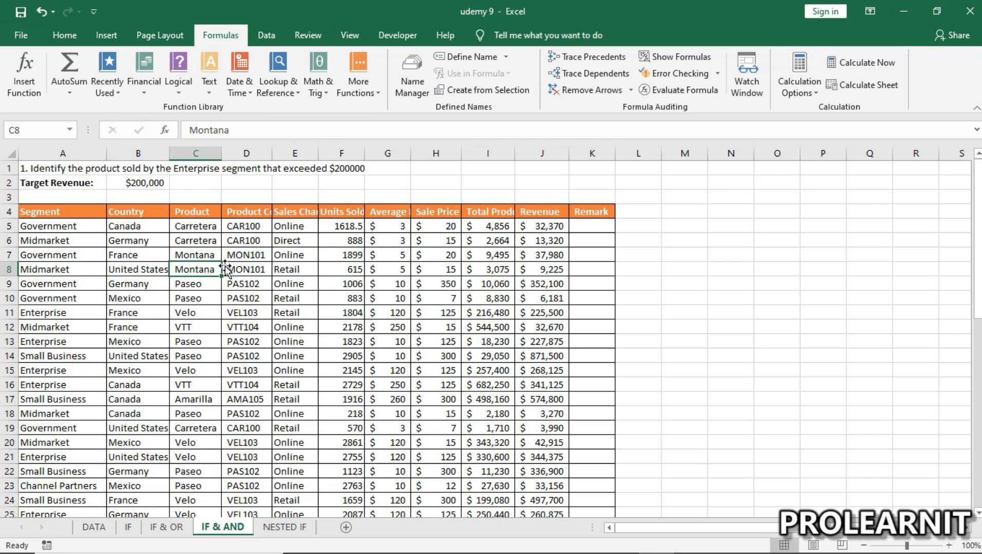
scroll(587, 338, down, 8)
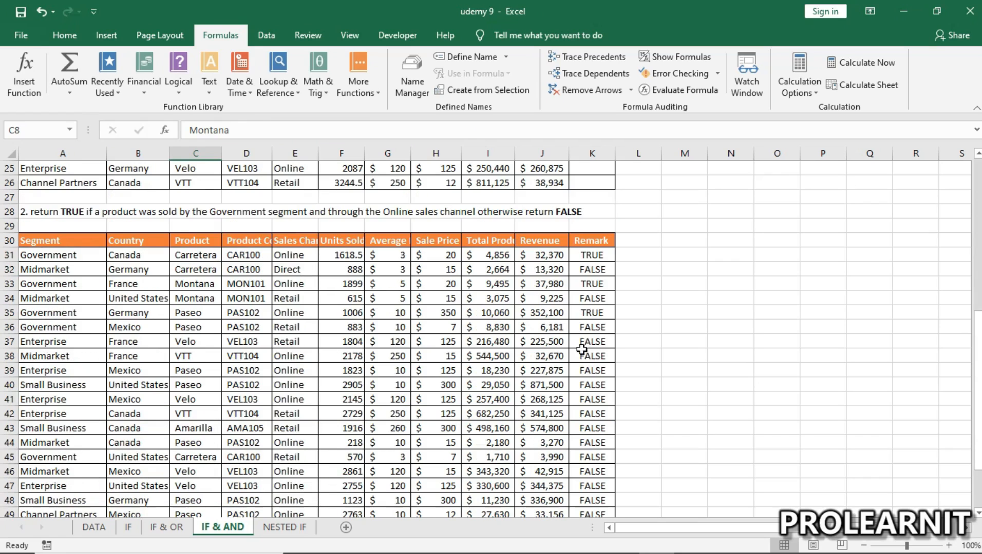
click(585, 254)
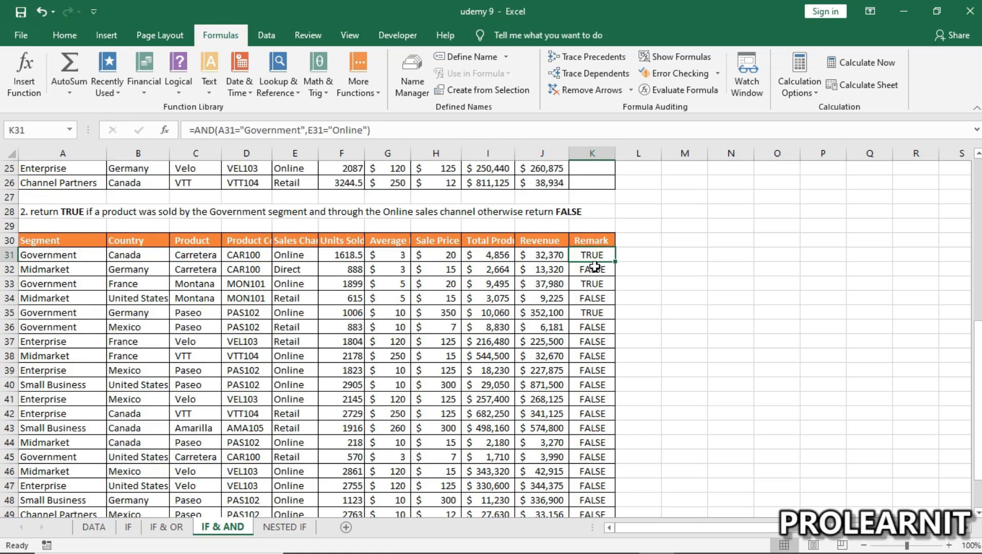
click(590, 271)
click(588, 284)
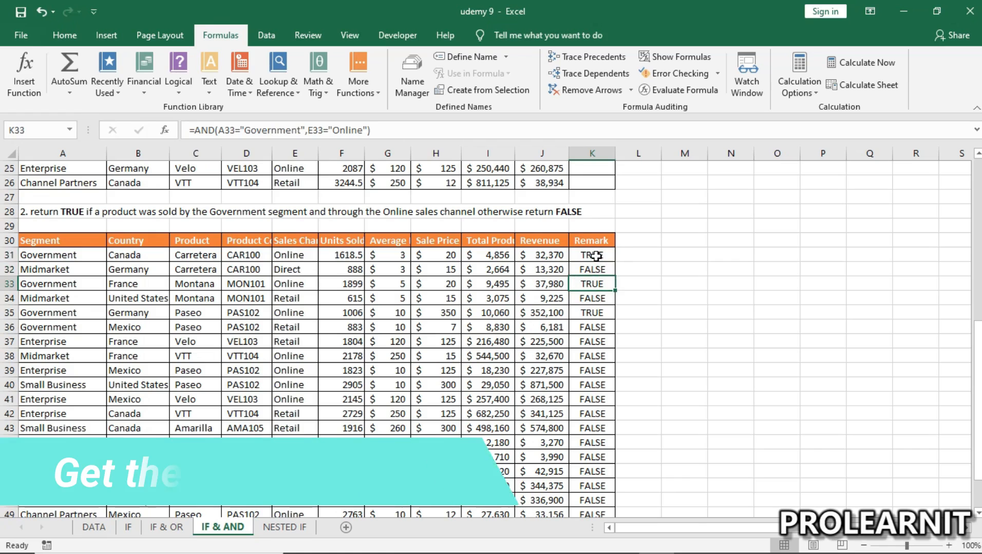
Step: Return to the first exercise's table and examine its empty Remark column and the Enterprise entry in row 11
scroll(595, 247, up, 8)
click(585, 225)
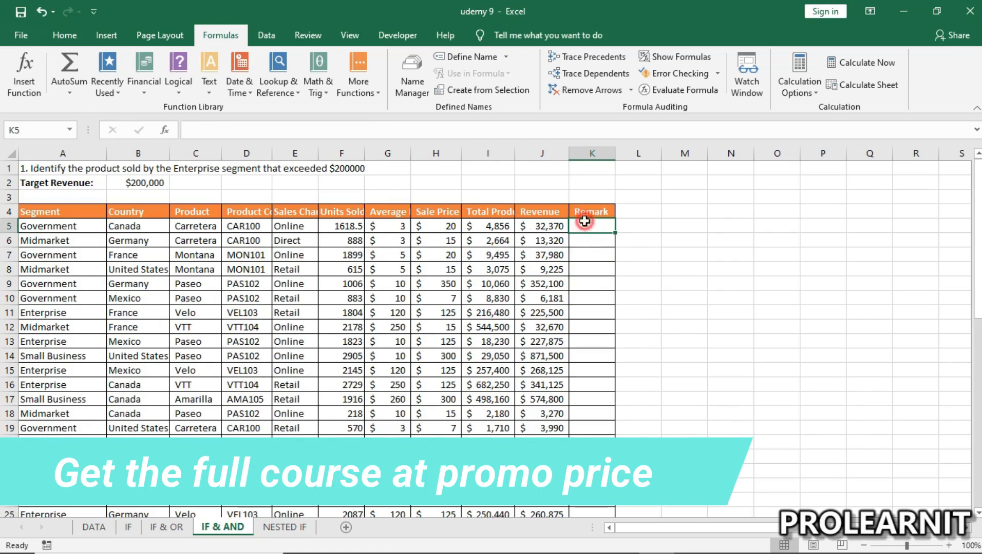
double_click(585, 225)
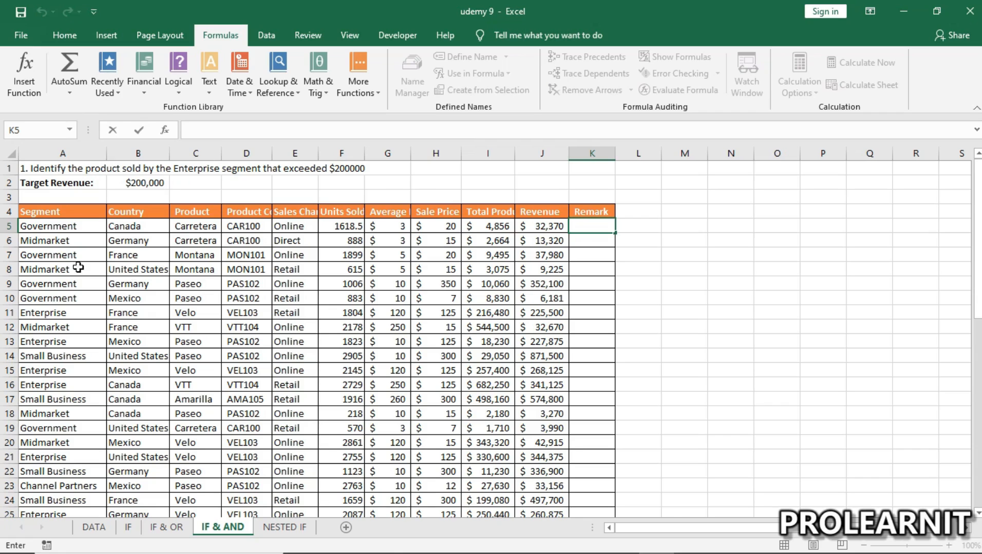
click(65, 313)
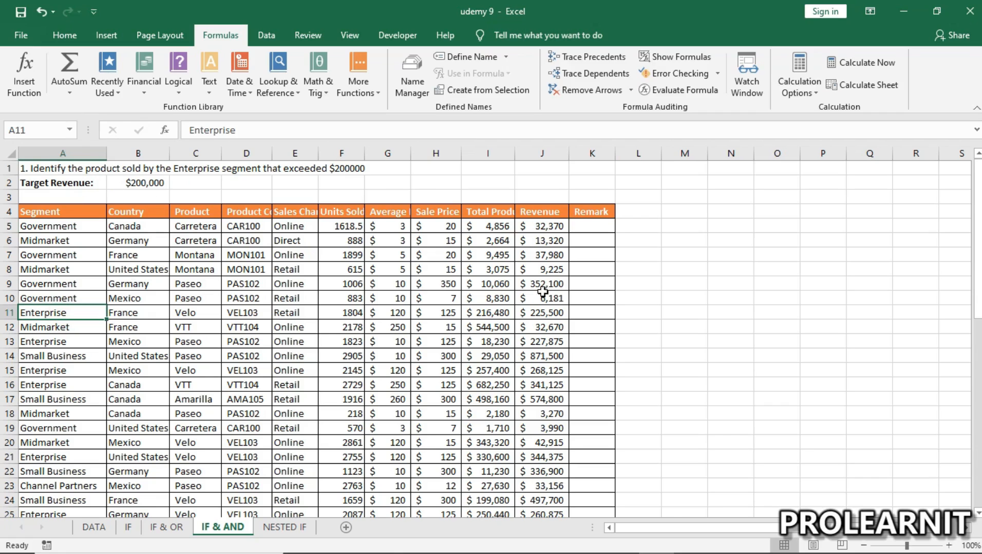
Step: In K5, start the formula =AND(A5=$A$11,J5> with an absolute reference to the Enterprise segment cell
double_click(596, 227)
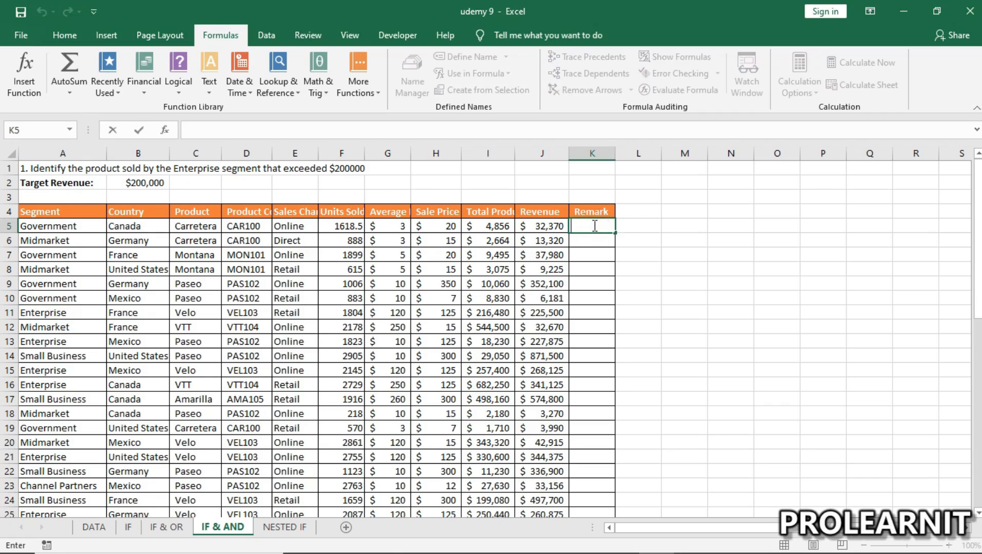
text(=AND)
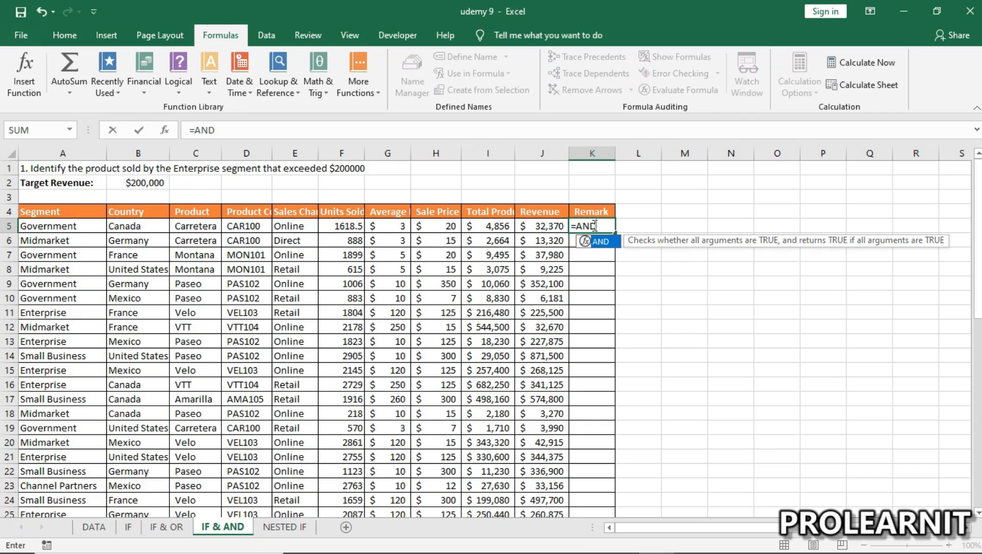
text(()
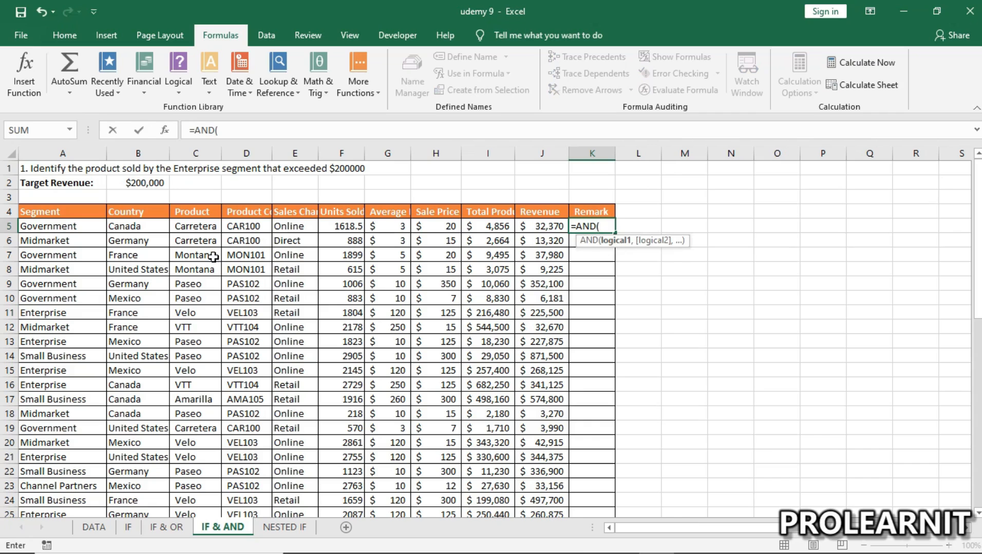
click(55, 229)
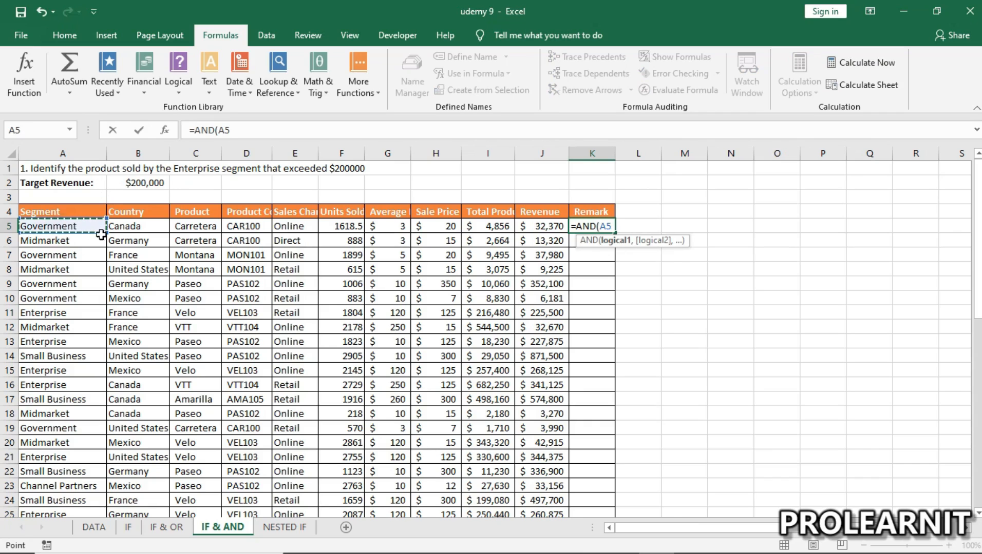
text(=)
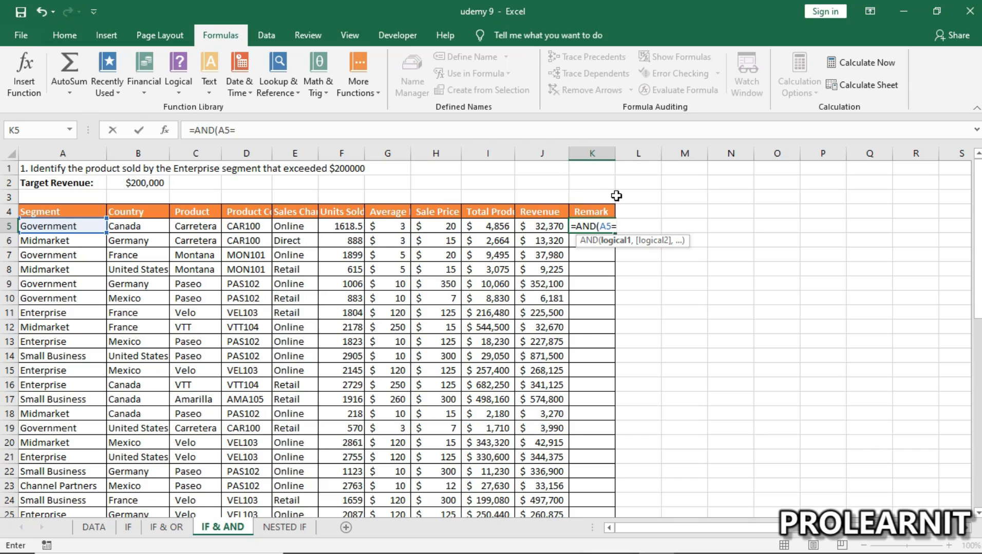
click(61, 313)
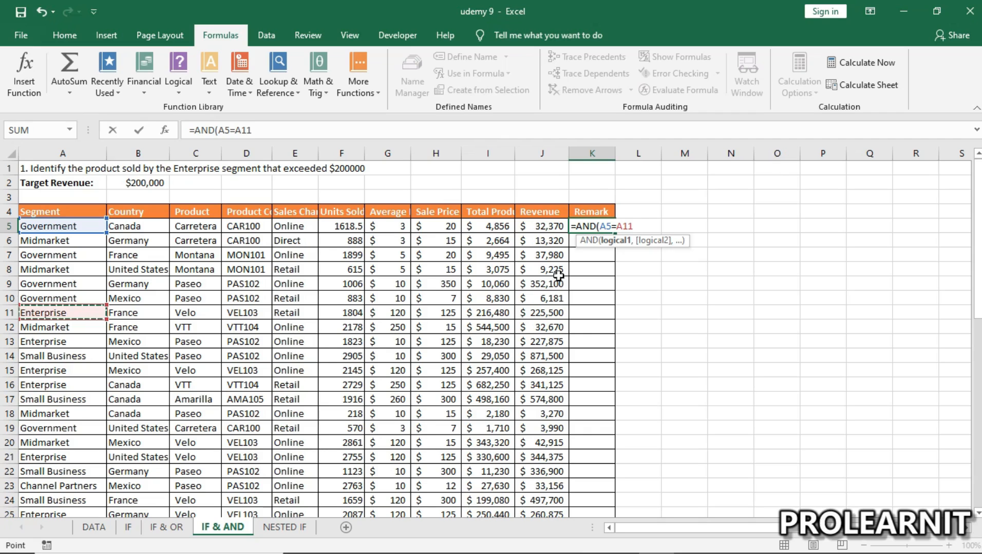
double_click(622, 227)
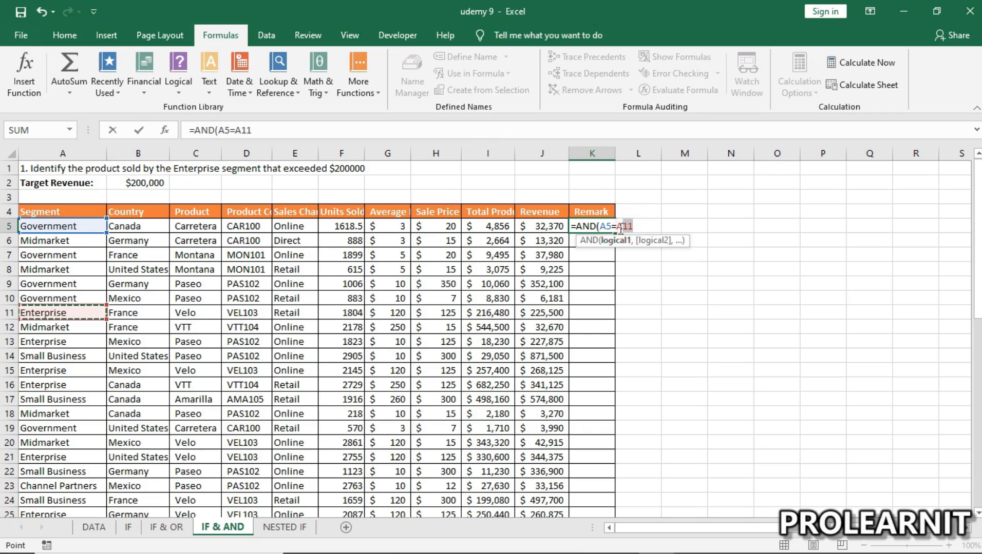
key(F4)
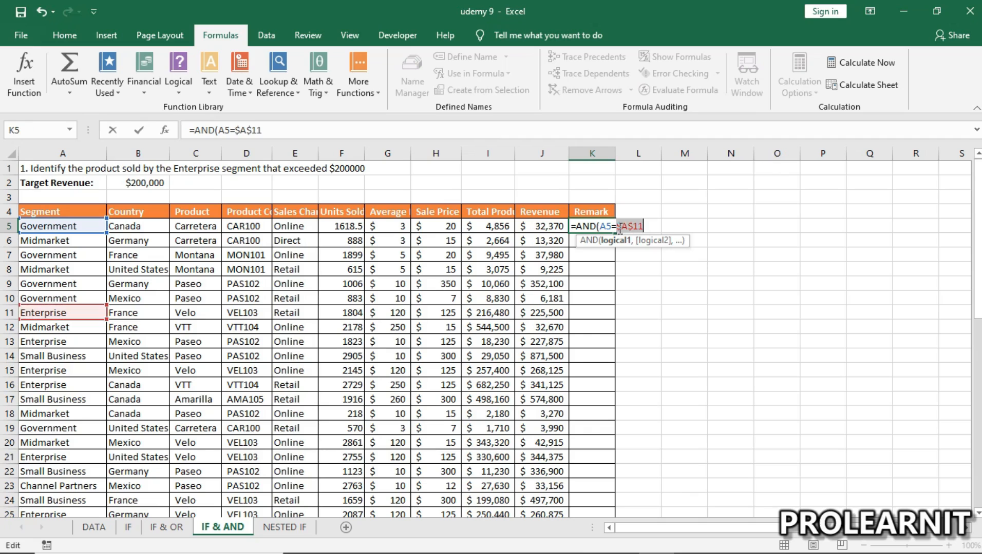
key(Right)
text(,)
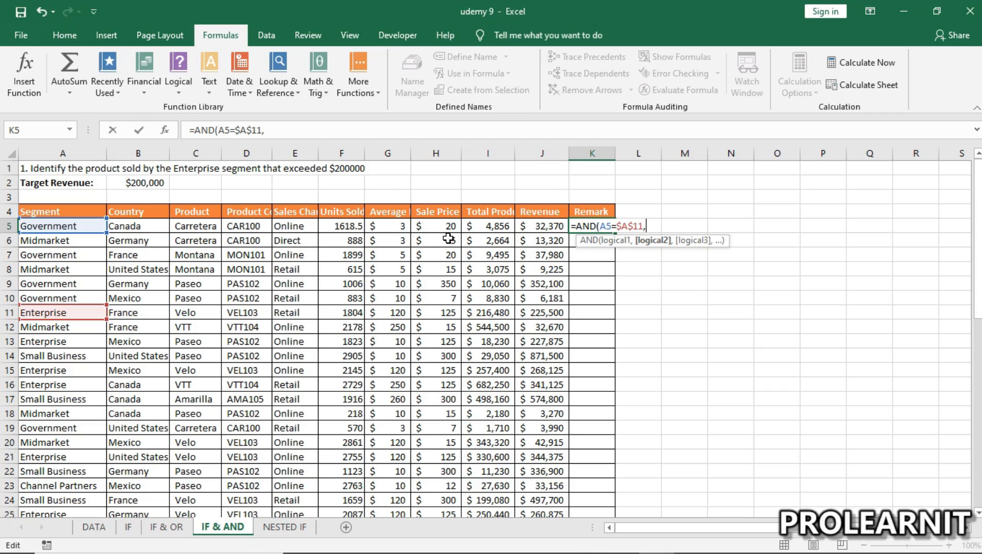
click(554, 226)
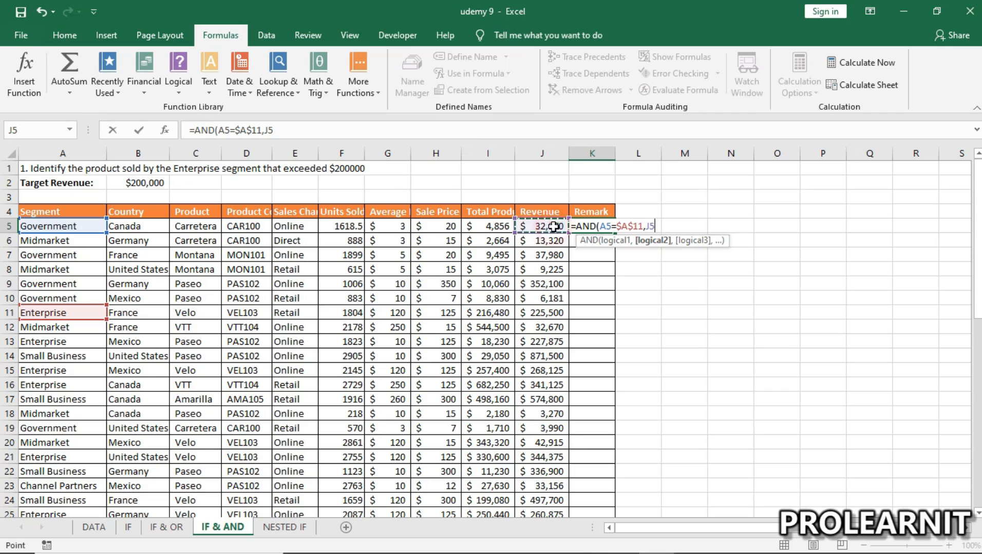
text(>)
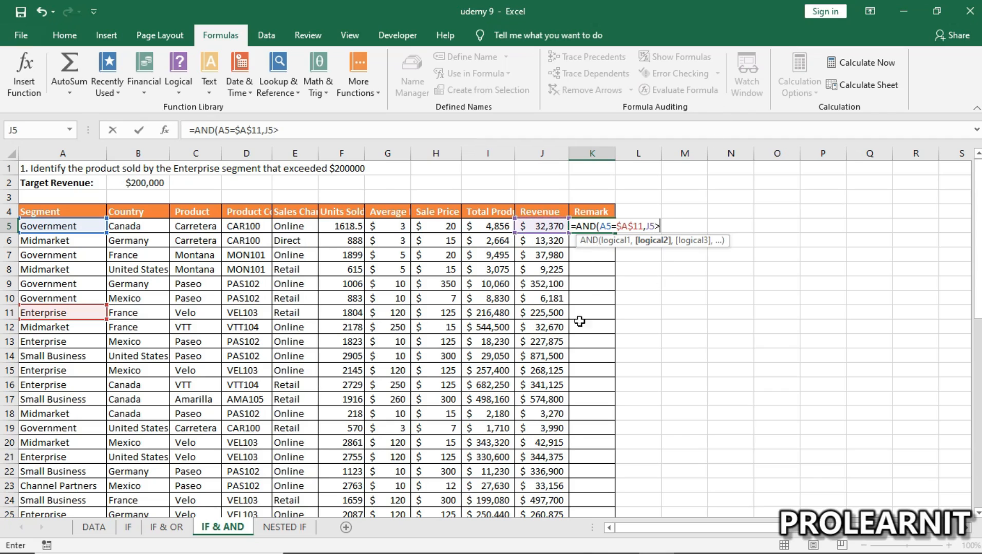
scroll(579, 321, down, 4)
scroll(564, 308, up, 2)
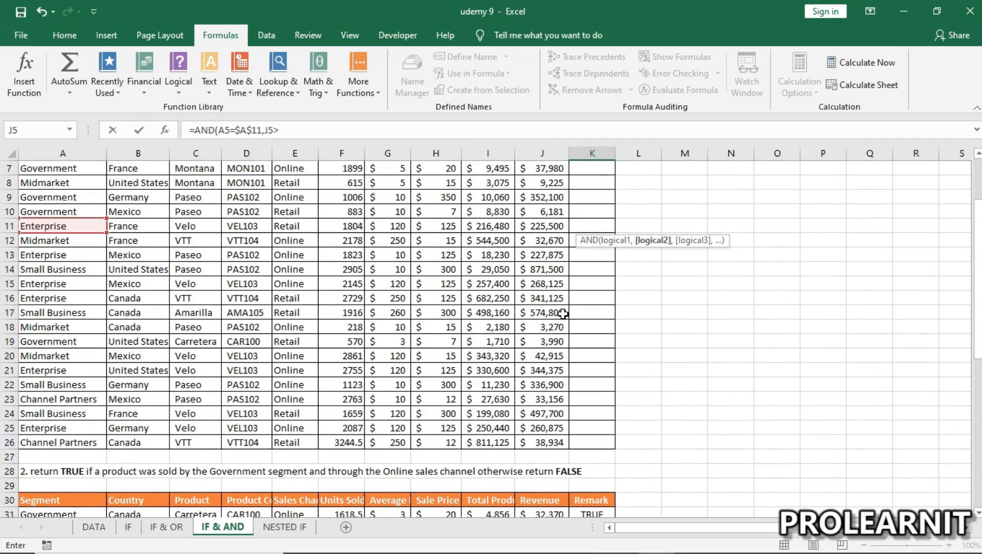
scroll(563, 314, up, 2)
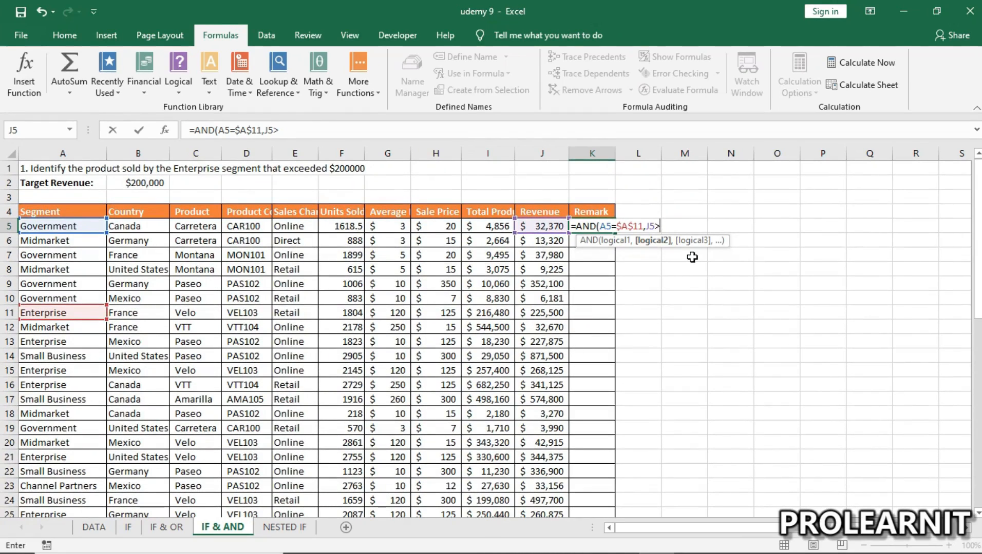
text(200000)
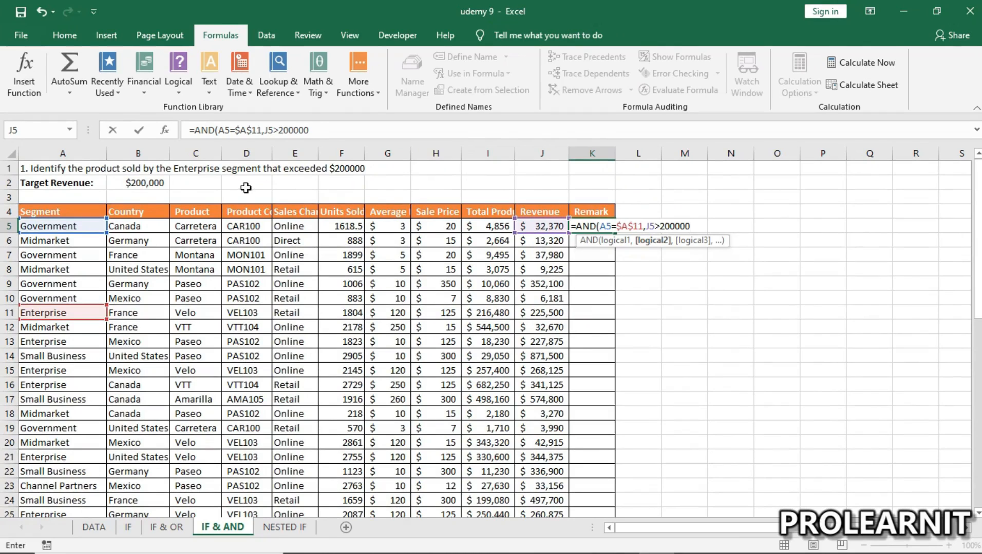
key(BackSpace)
key(BackSpace)
key(BackSpace)
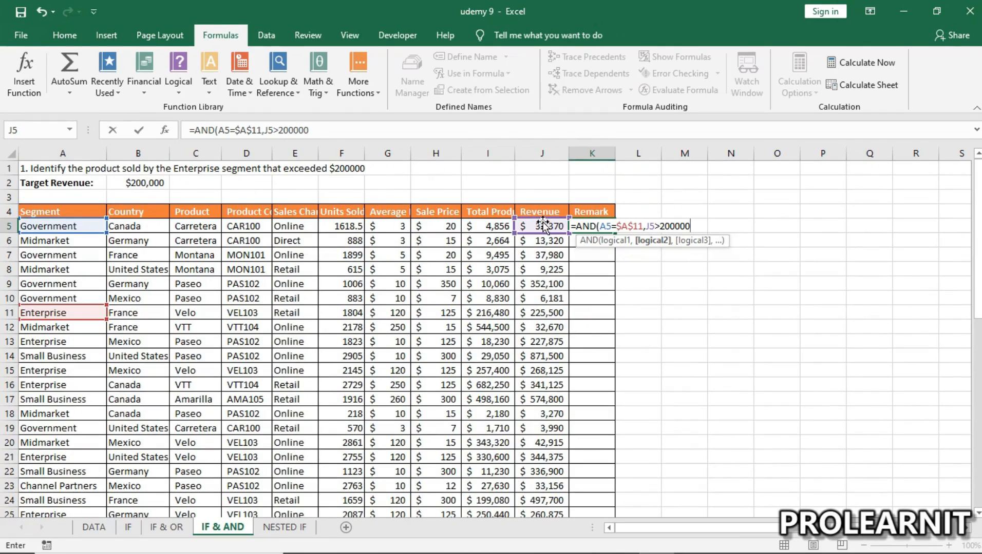
Step: Complete the K5 formula as =AND(A5=$A$11,J5>$B$2), using an absolute reference to the target revenue cell
click(138, 184)
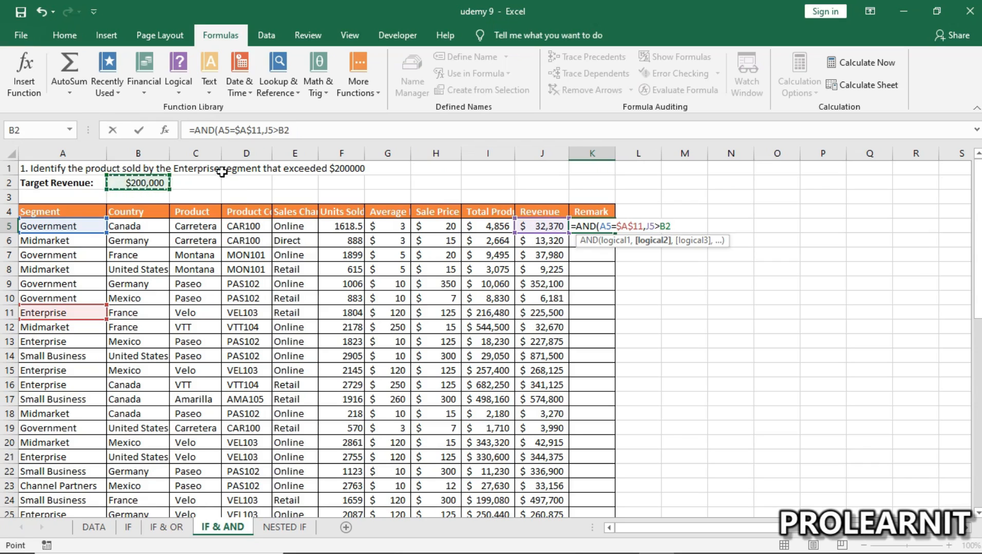
click(295, 130)
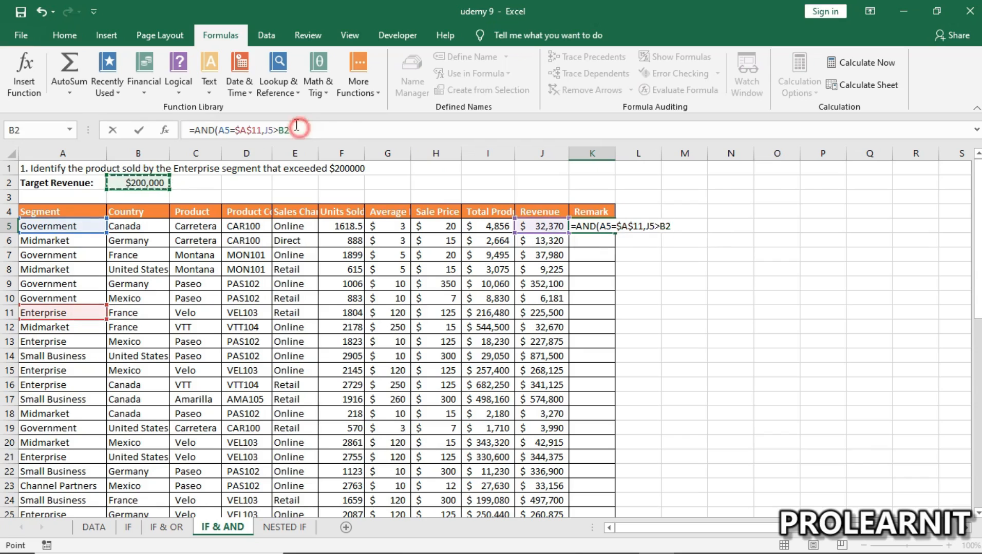
click(279, 131)
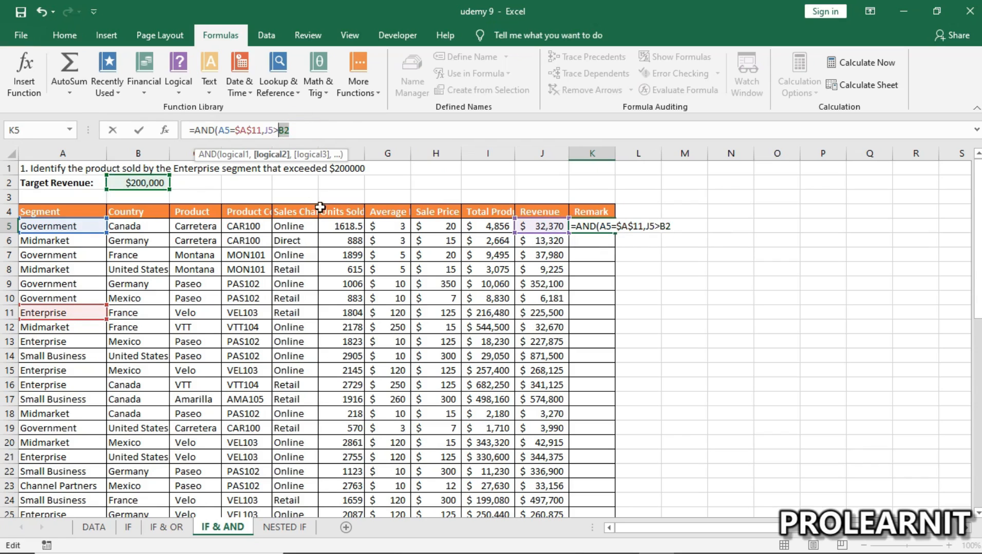
key(F4)
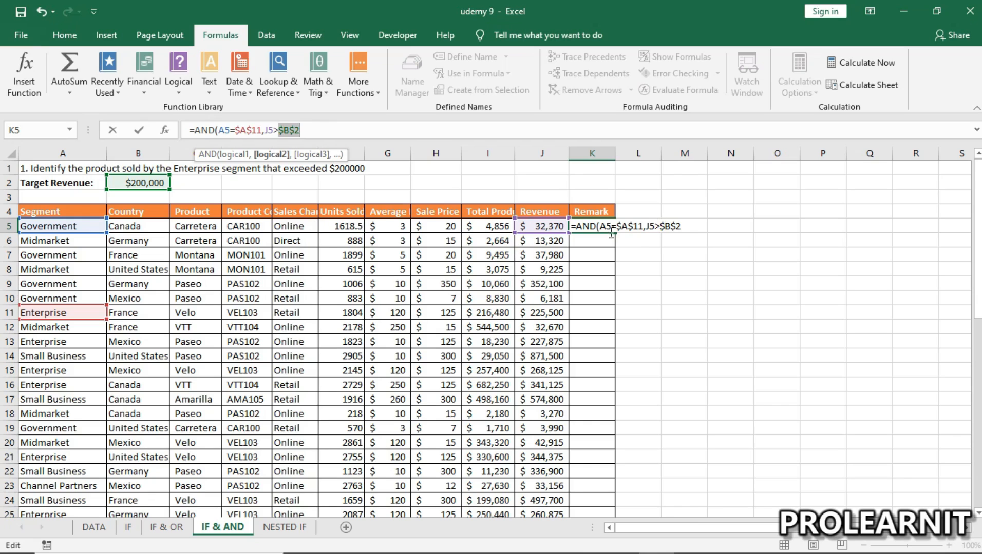
click(380, 131)
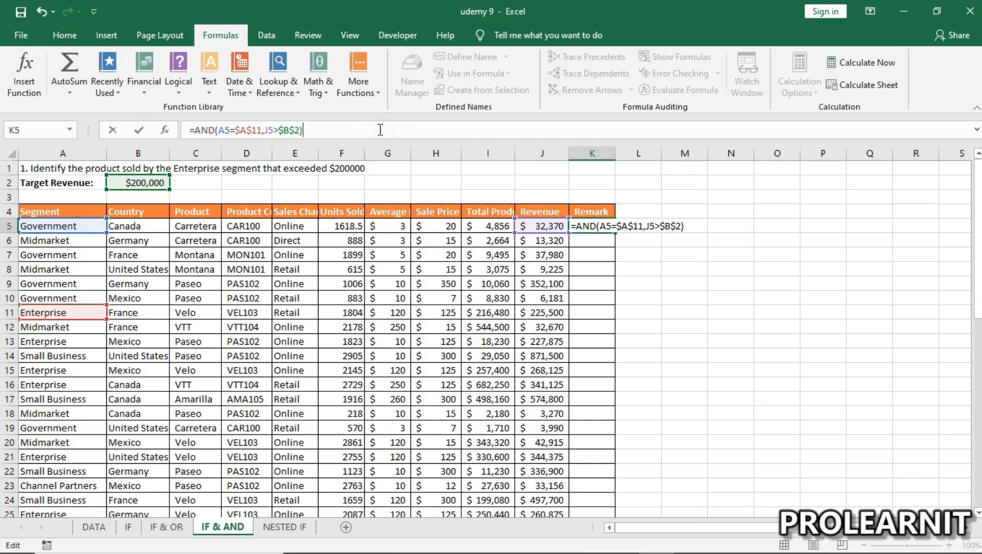
key(Return)
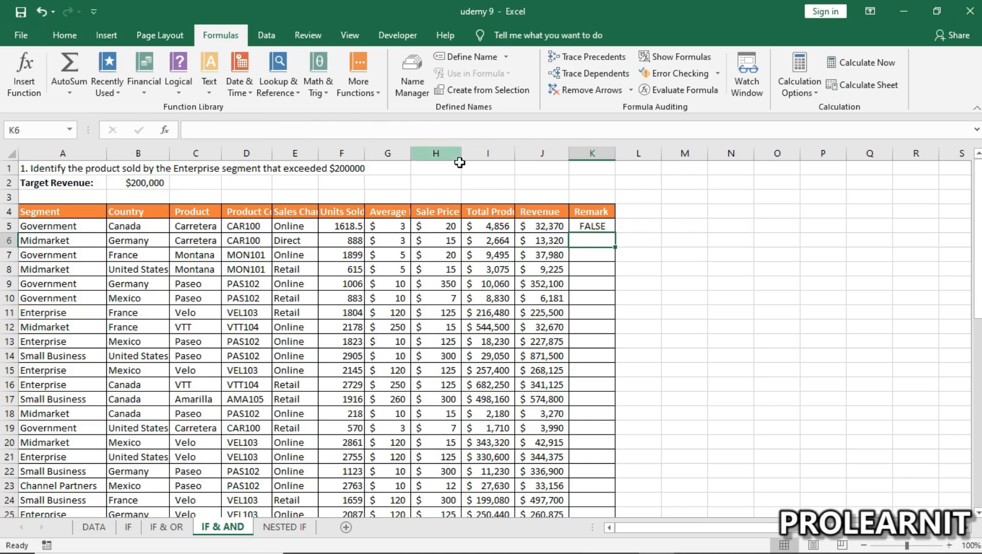
Step: Wrap K5's AND test in an IF that returns the product or a blank: =IF(AND(A5=$A$11,J5>$B$2),C5,"")
click(591, 224)
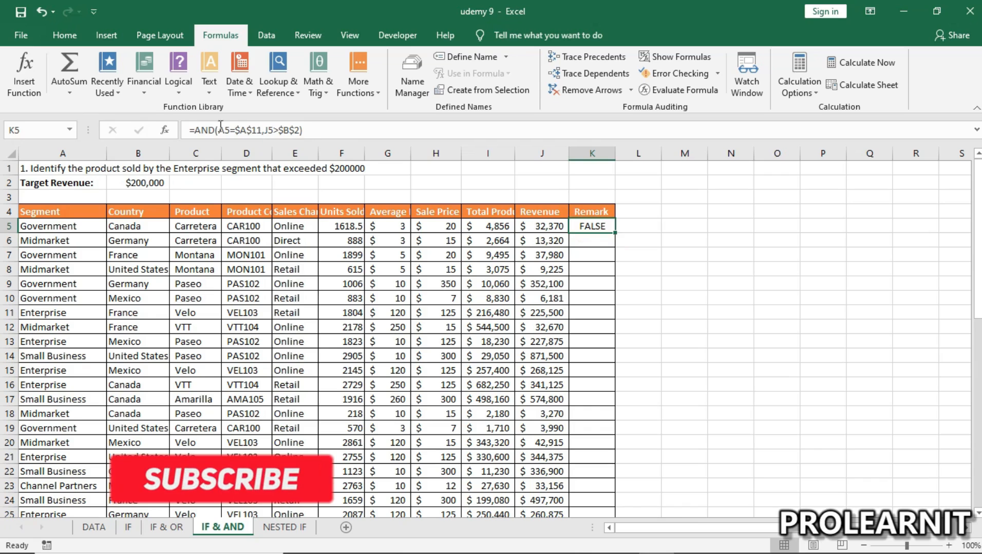
click(195, 130)
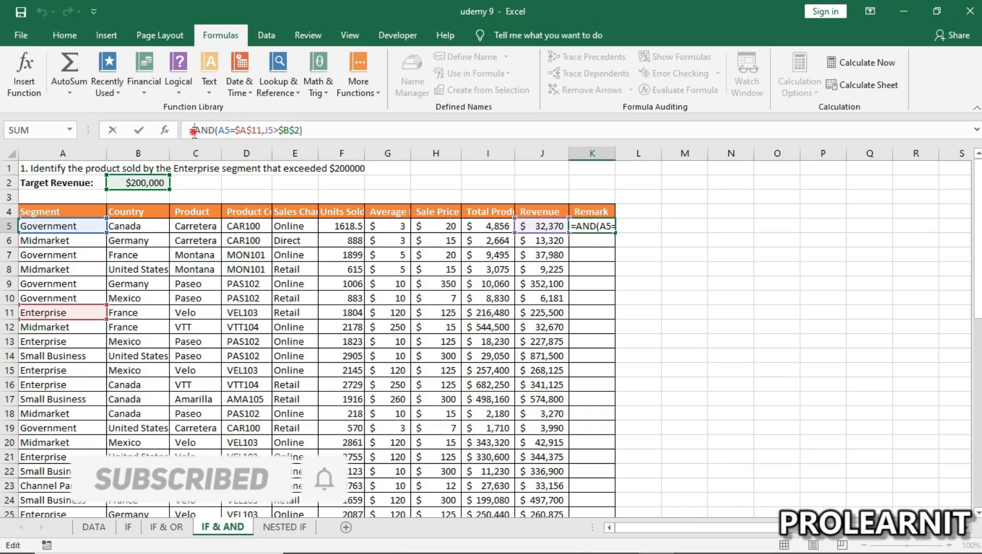
text(IF)
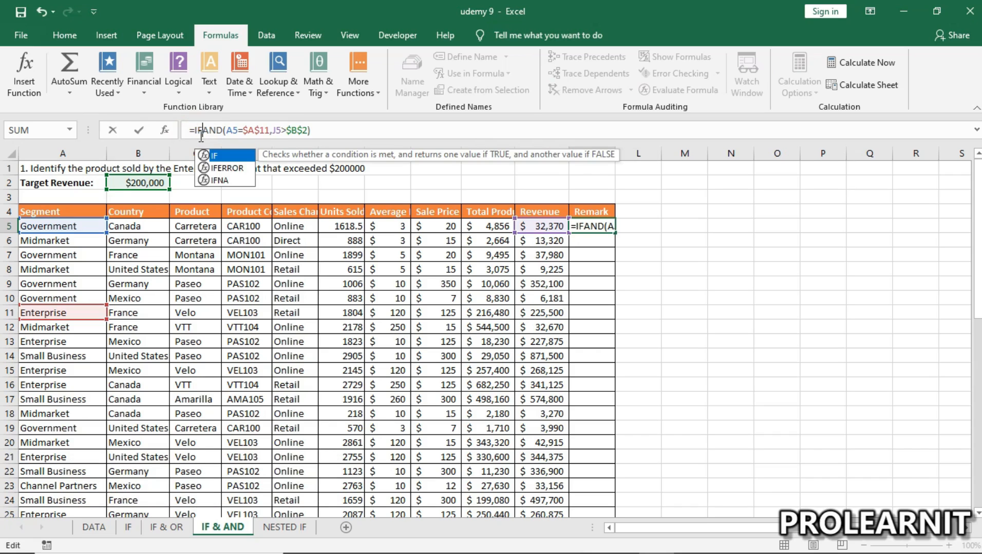
text(()
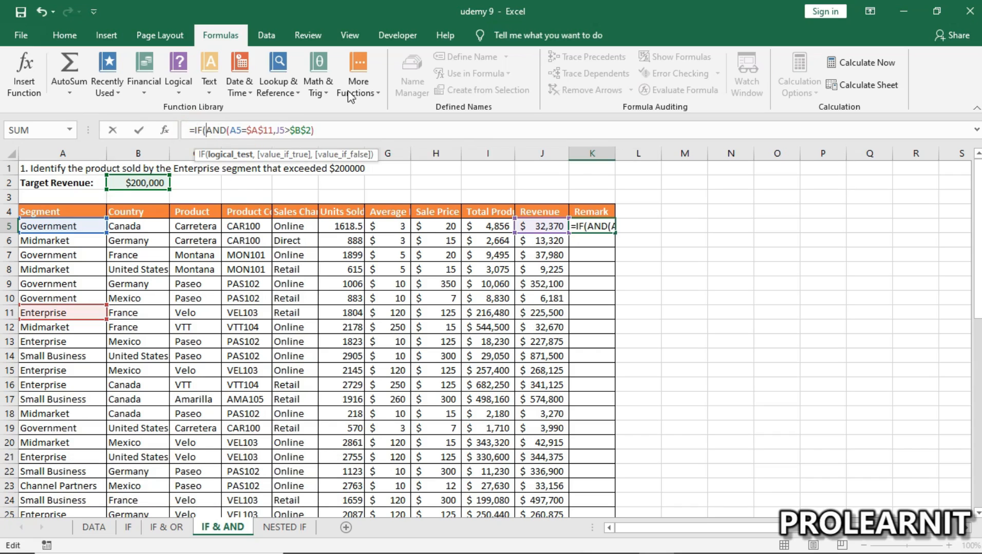
click(315, 130)
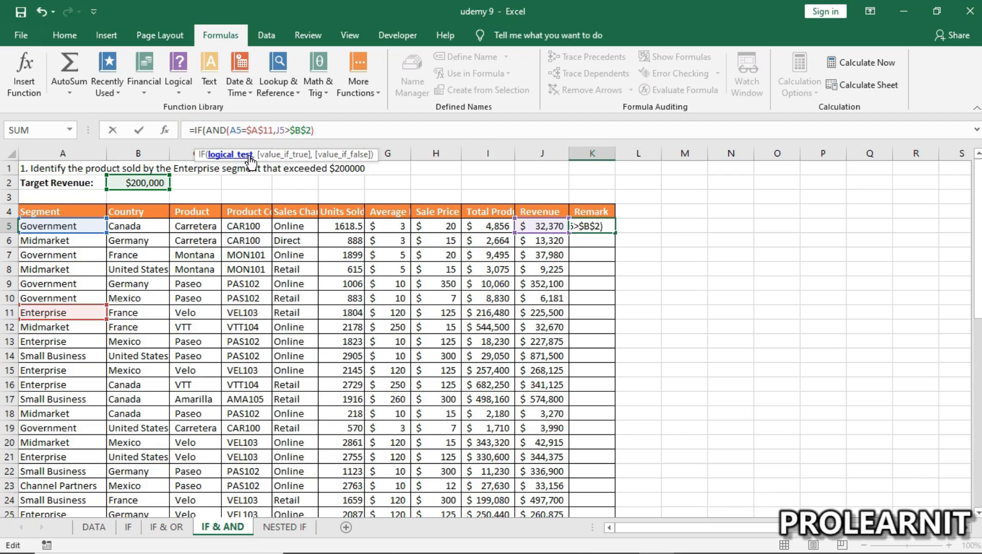
text(,)
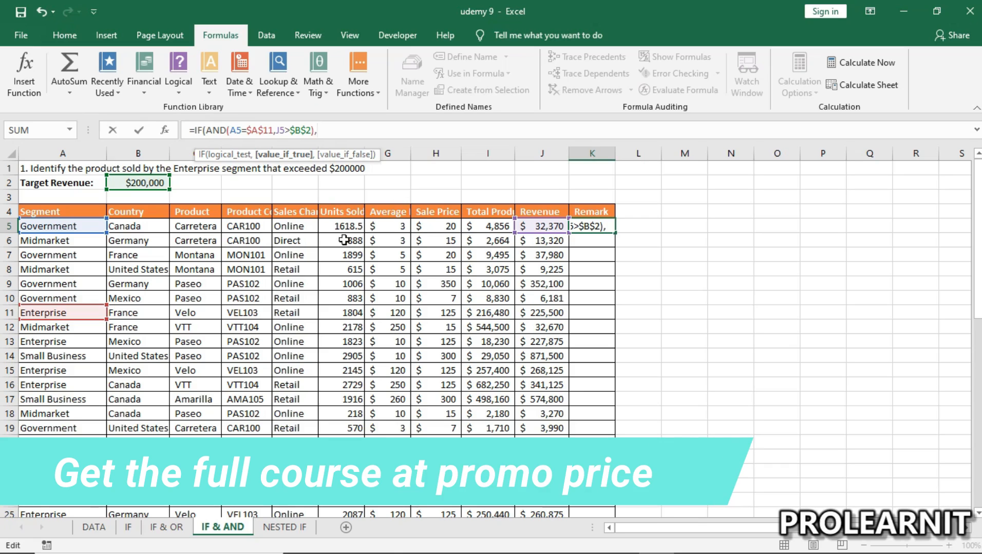
click(193, 224)
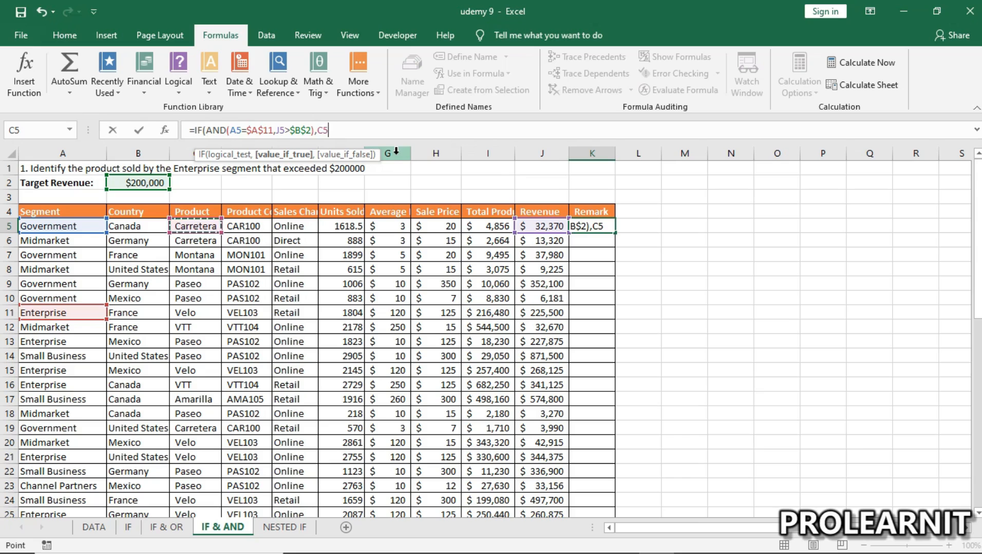
text(,)
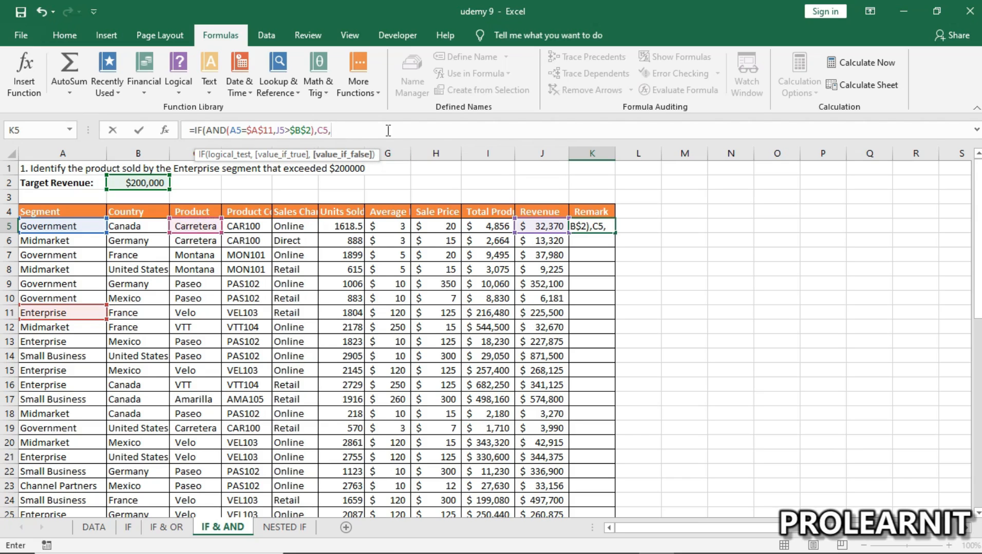
text(""))
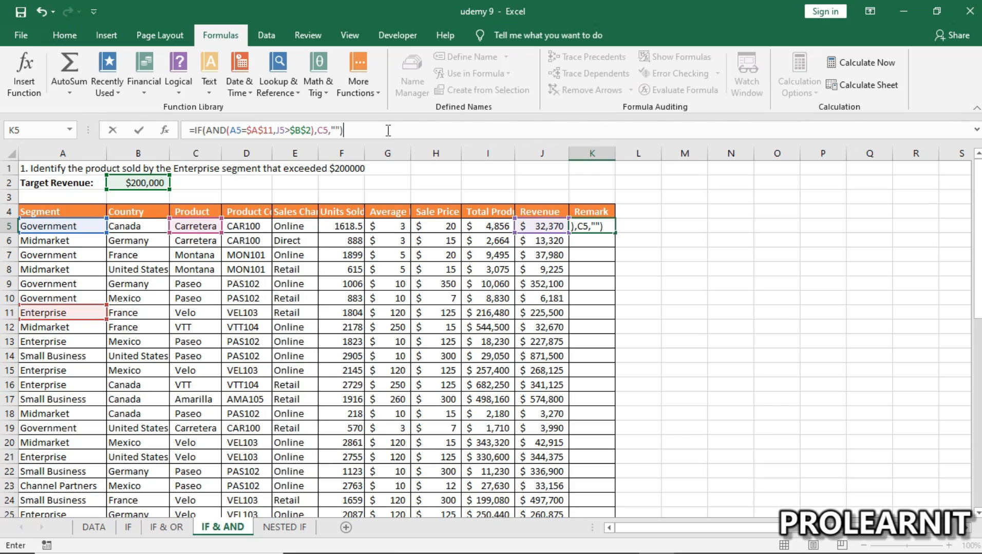
key(Return)
Step: Copy the IF and AND formula from K5 down the first table's Remark column through K26
click(584, 226)
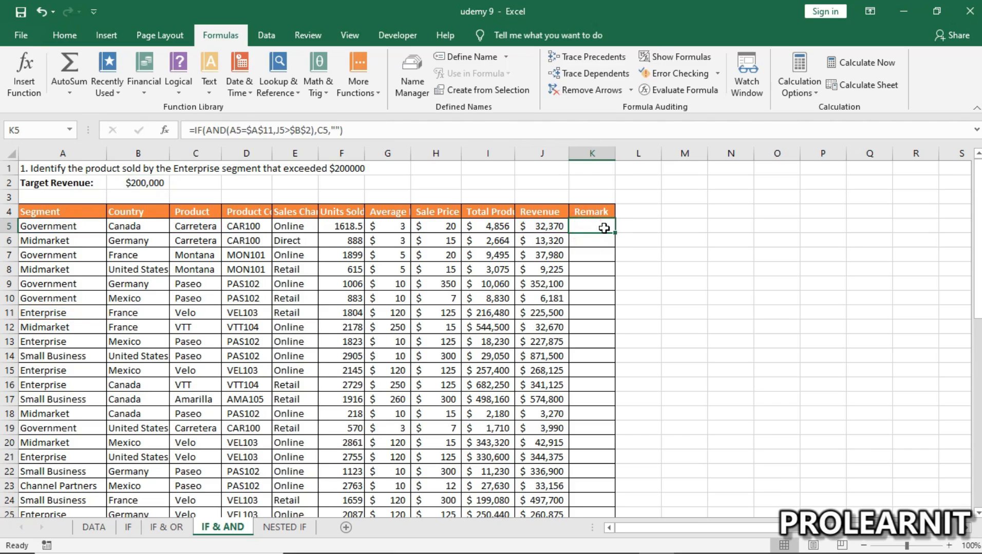
drag(615, 232, 606, 496)
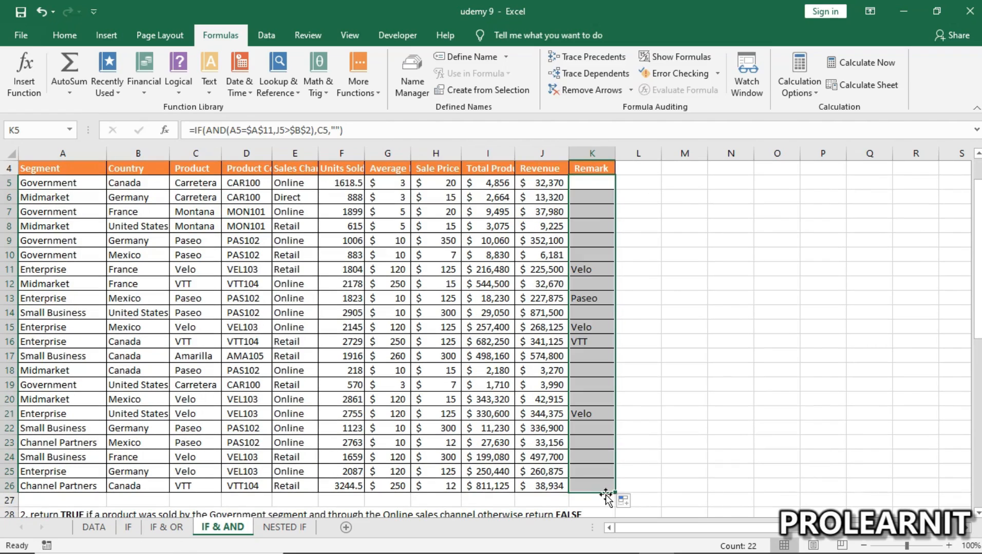
Step: Check the copied Remark formulas in the first table, including K11 and K16, against the Enterprise segment and target revenue conditions
click(582, 281)
click(588, 270)
click(591, 312)
click(605, 400)
click(607, 426)
click(592, 337)
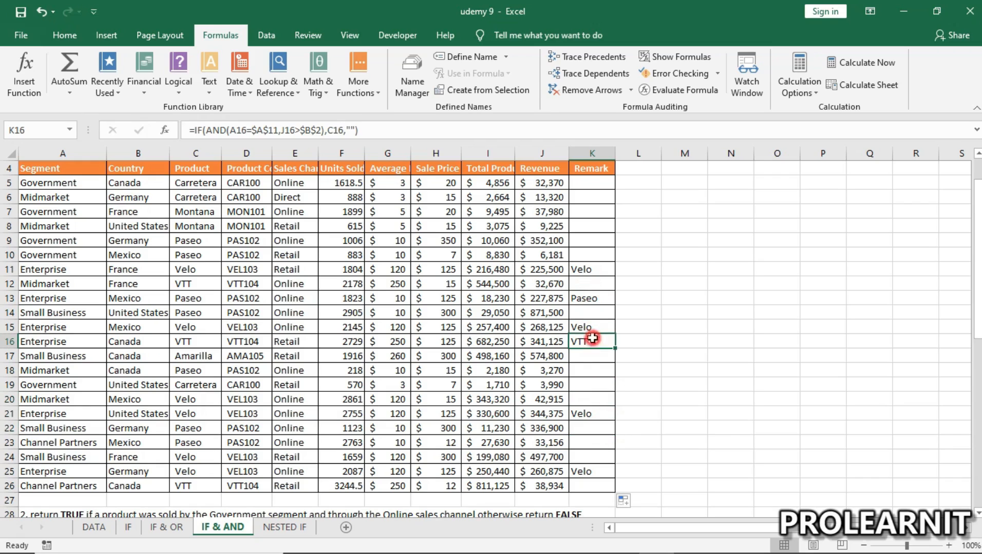
click(586, 268)
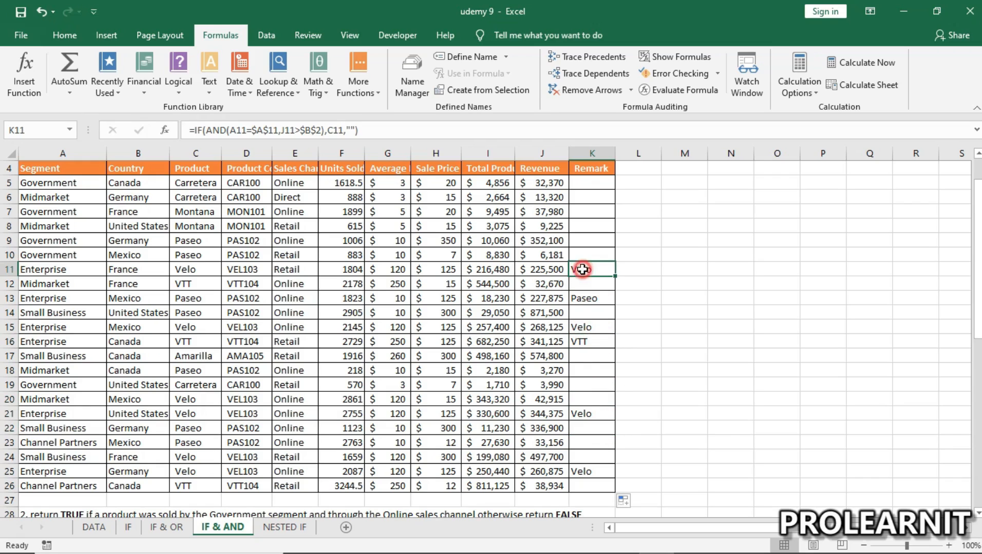
click(587, 337)
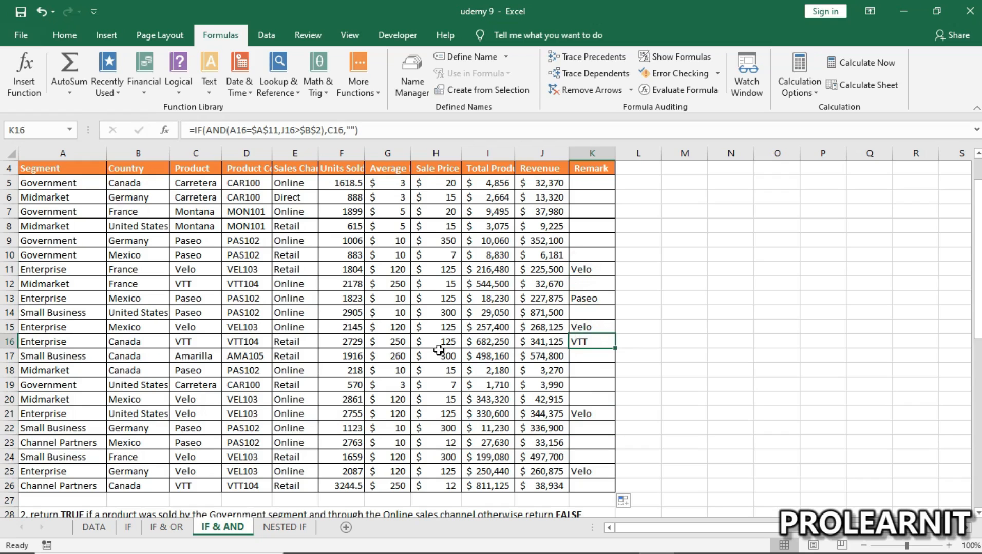
scroll(343, 322, up, 1)
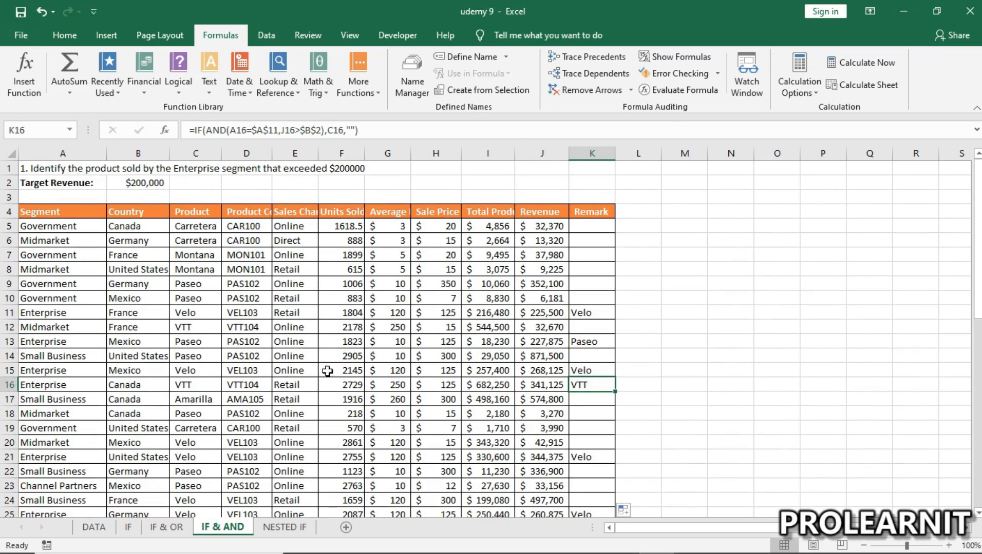
click(562, 311)
click(234, 298)
click(143, 311)
click(435, 412)
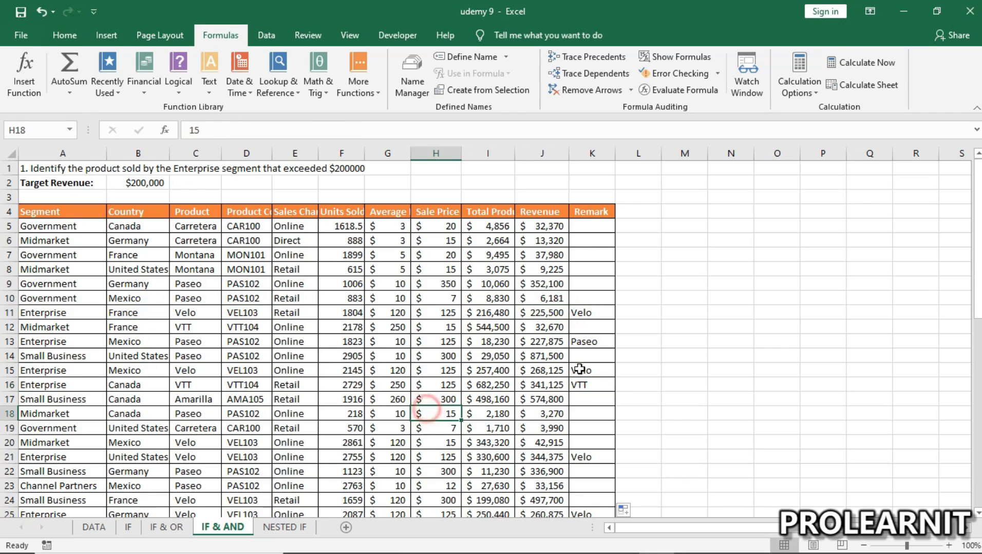
click(498, 343)
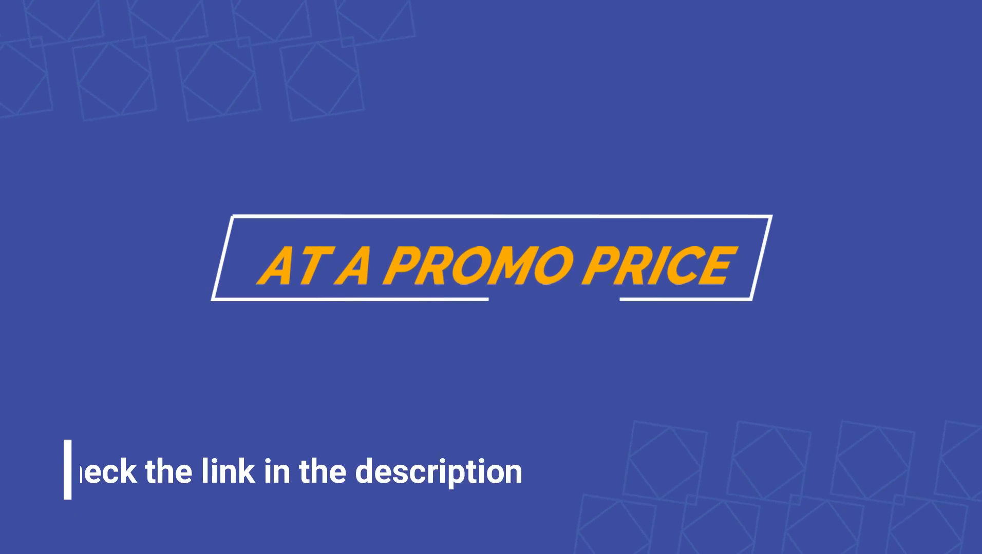